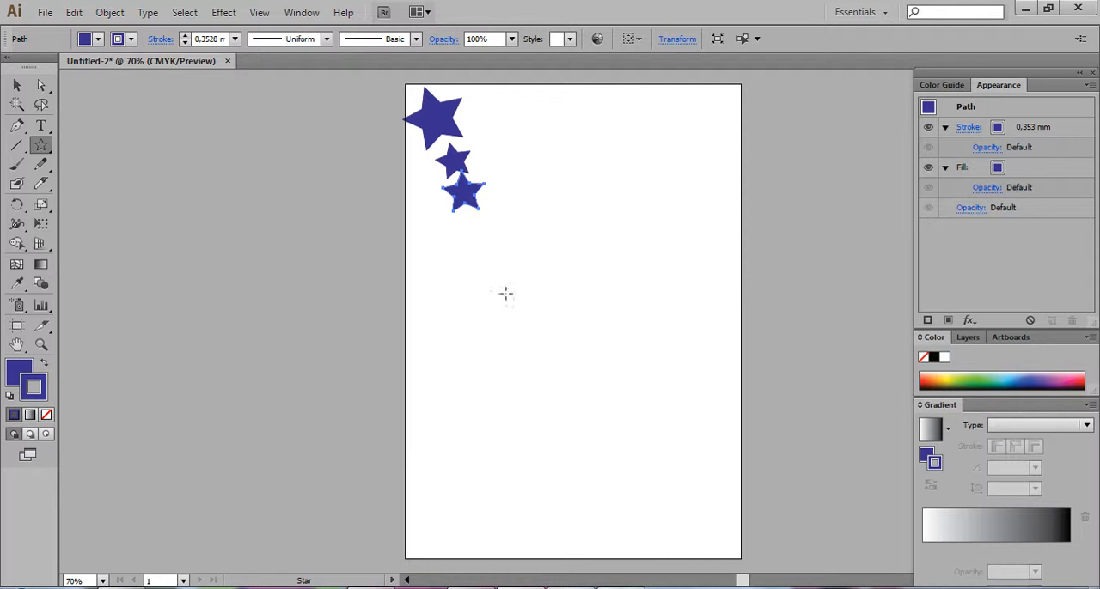
Undo the third star and draw a smaller one in its place below the second star
{"action": "key", "text": "ctrl+z"}
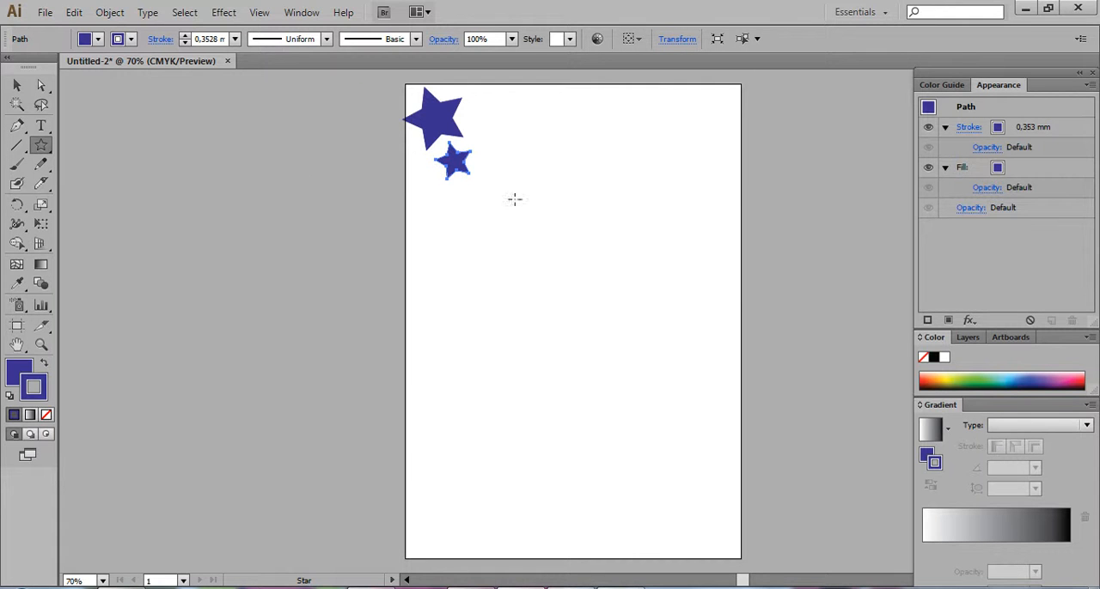
{"action": "left_click_drag", "start_coordinate": [462, 195], "coordinate": [474, 207]}
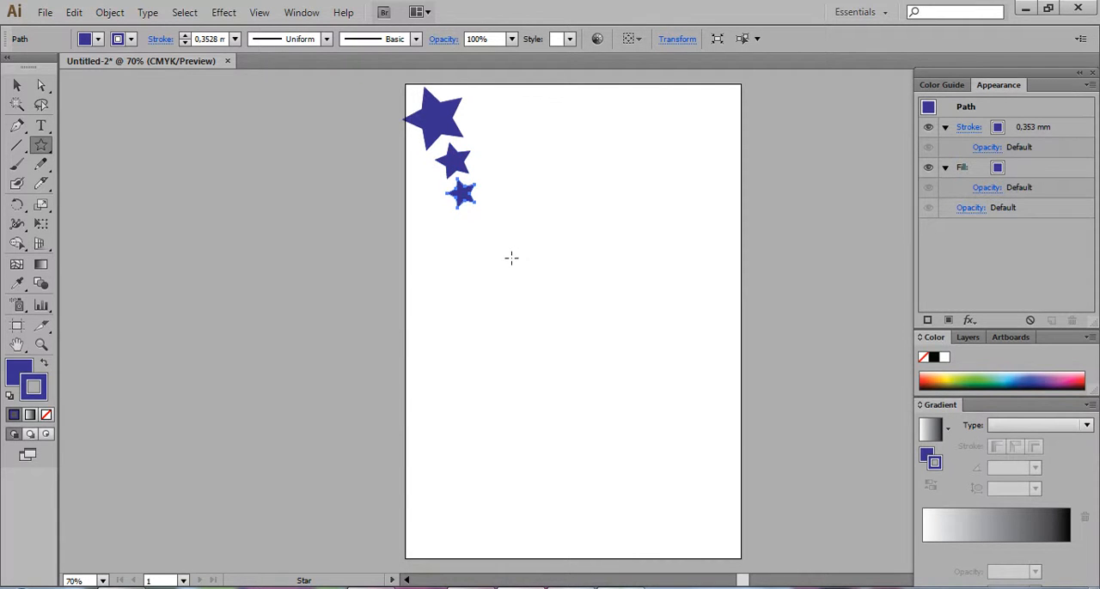
Create a new scatter brush from all three stars, keeping the default scatter options
{"action": "left_click", "coordinate": [296, 12]}
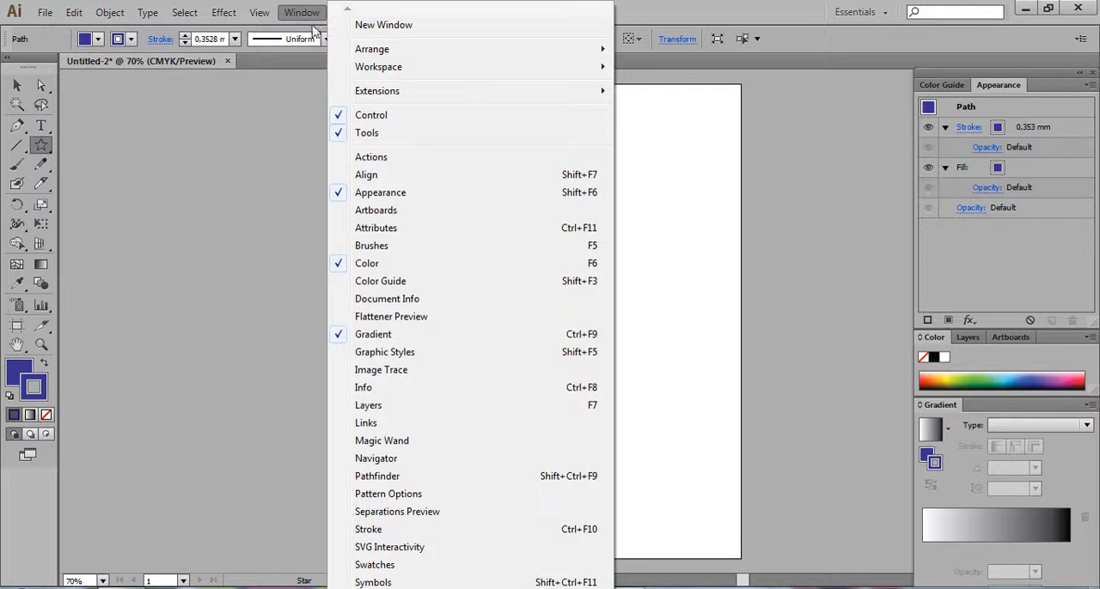
{"action": "left_click", "coordinate": [415, 246]}
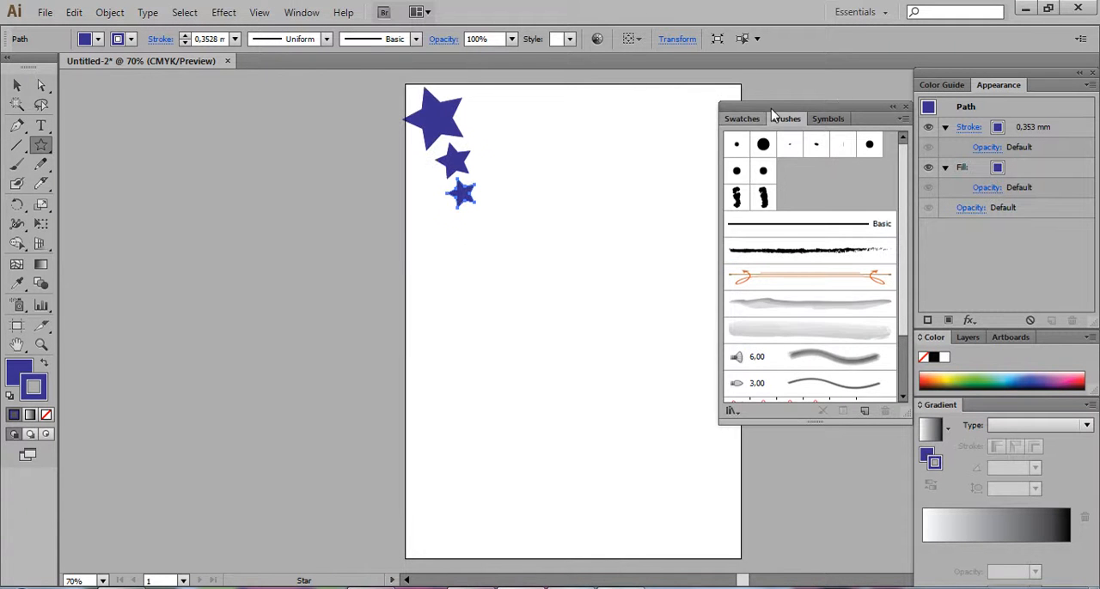
{"action": "left_click_drag", "start_coordinate": [851, 112], "coordinate": [722, 96]}
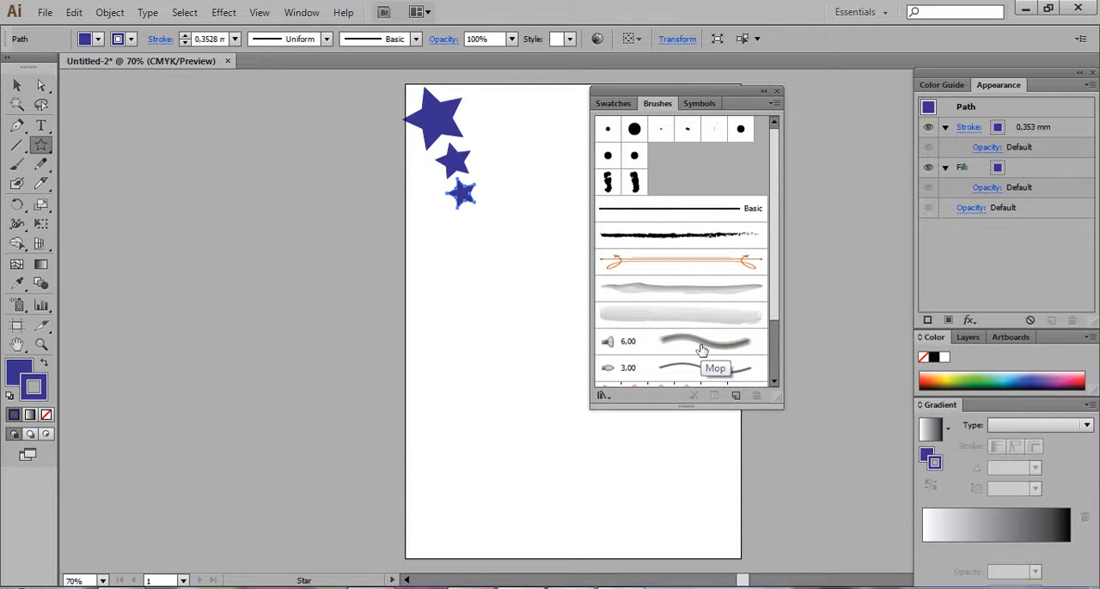
{"action": "left_click", "coordinate": [16, 85]}
{"action": "left_click_drag", "start_coordinate": [408, 79], "coordinate": [513, 234]}
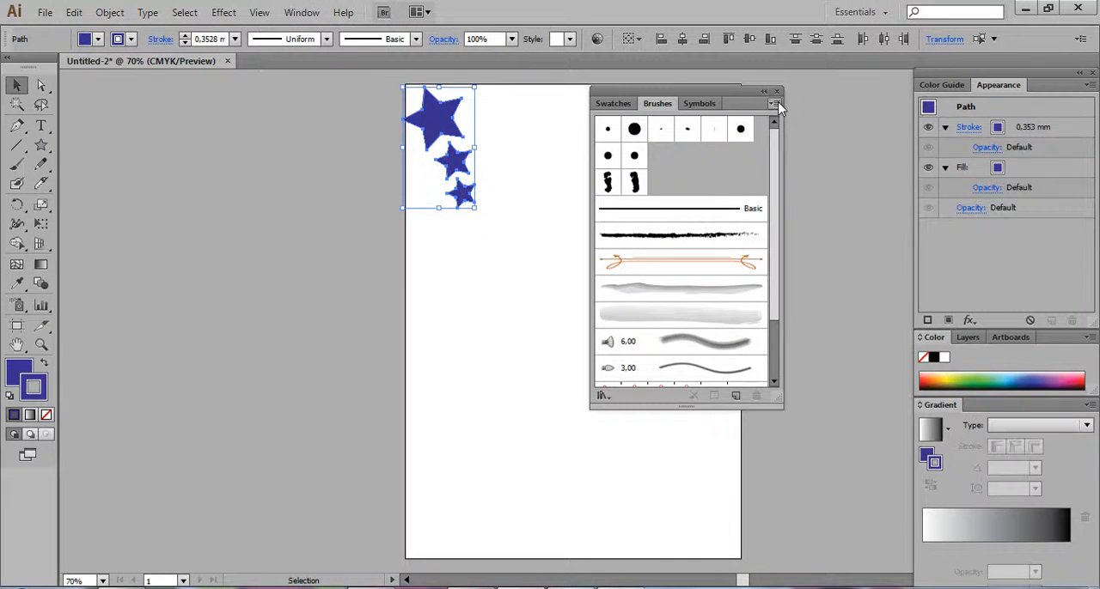
{"action": "left_click", "coordinate": [774, 104]}
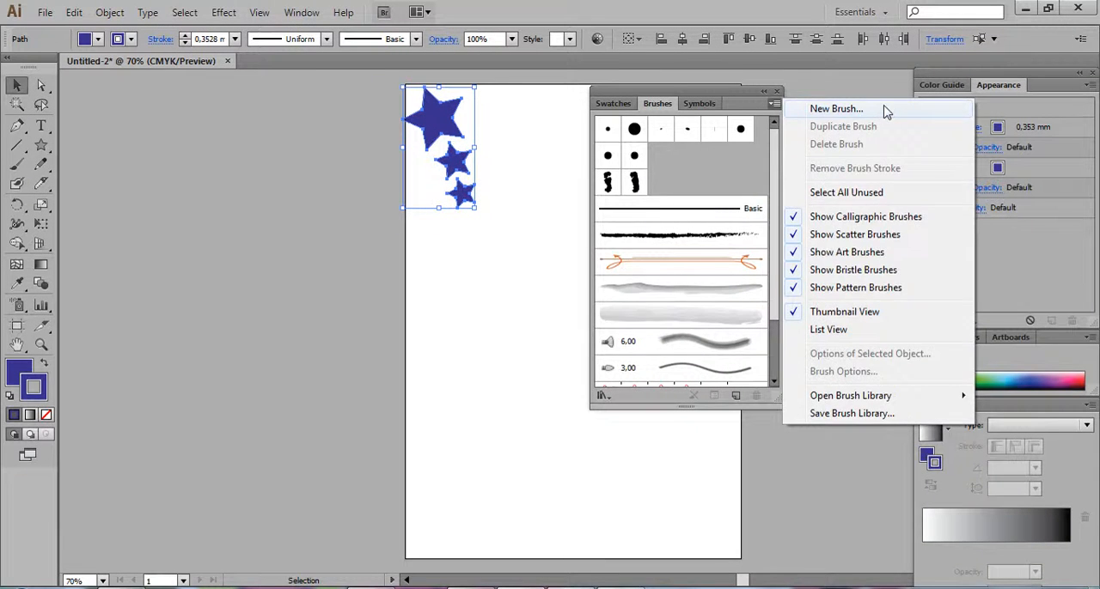
{"action": "left_click", "coordinate": [886, 110]}
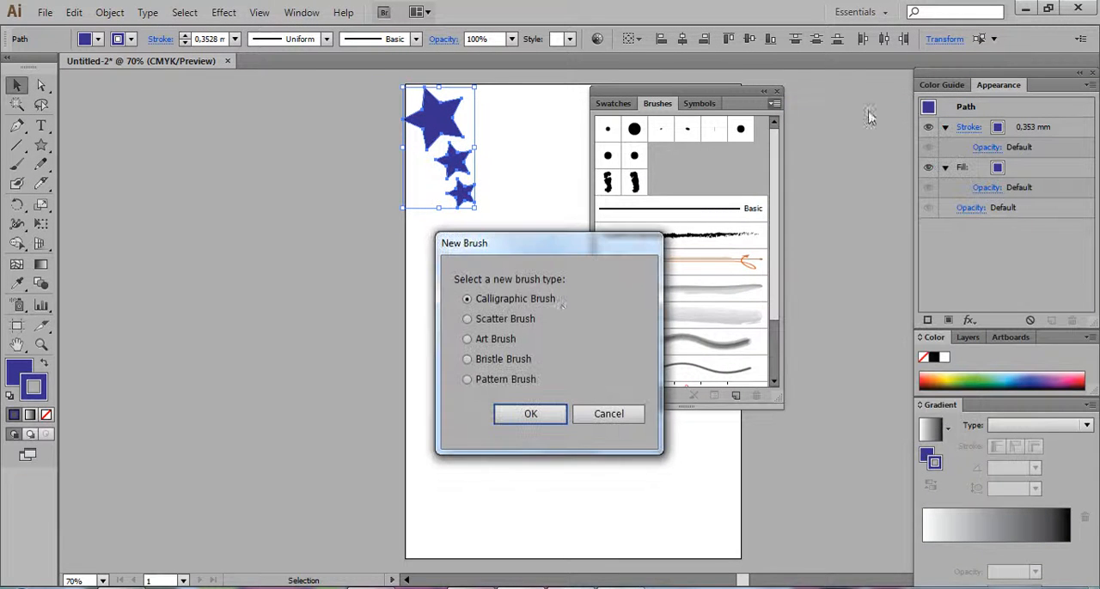
{"action": "left_click", "coordinate": [468, 318]}
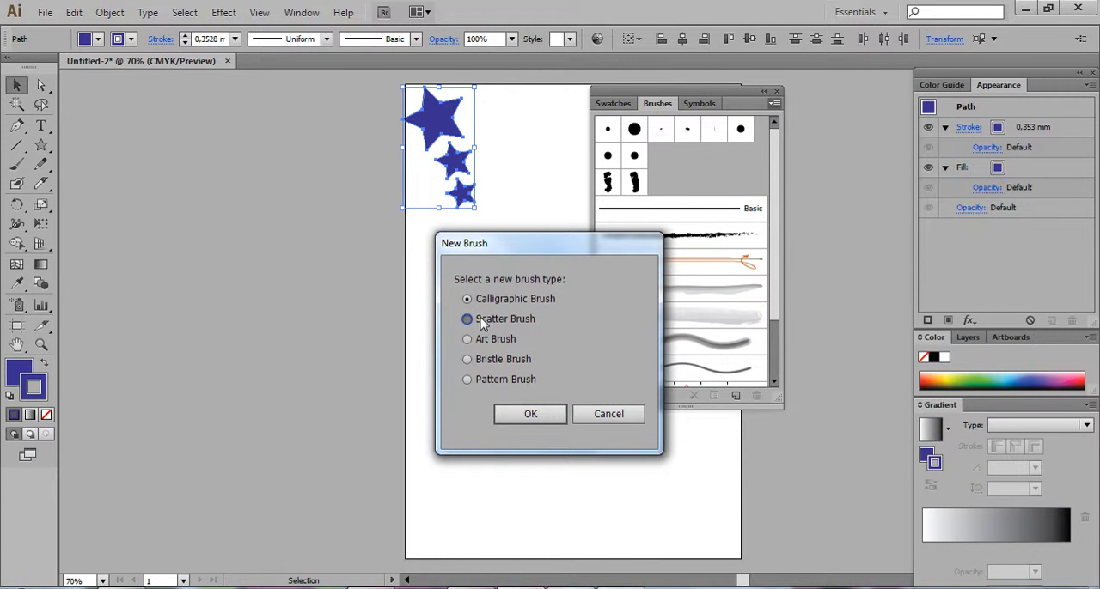
{"action": "left_click", "coordinate": [533, 416]}
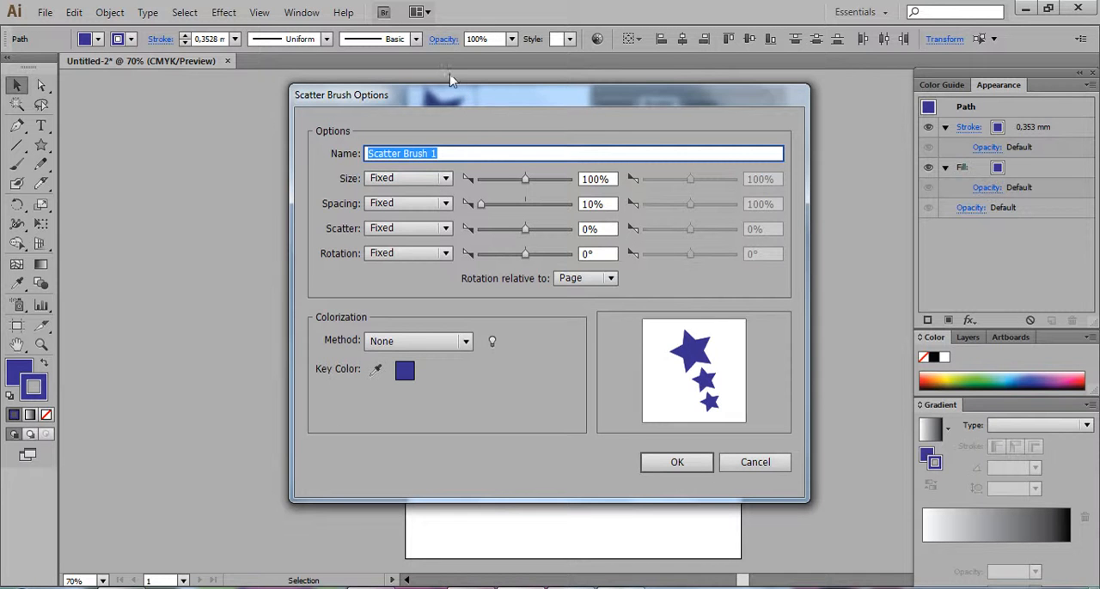
{"action": "left_click_drag", "start_coordinate": [456, 96], "coordinate": [660, 74]}
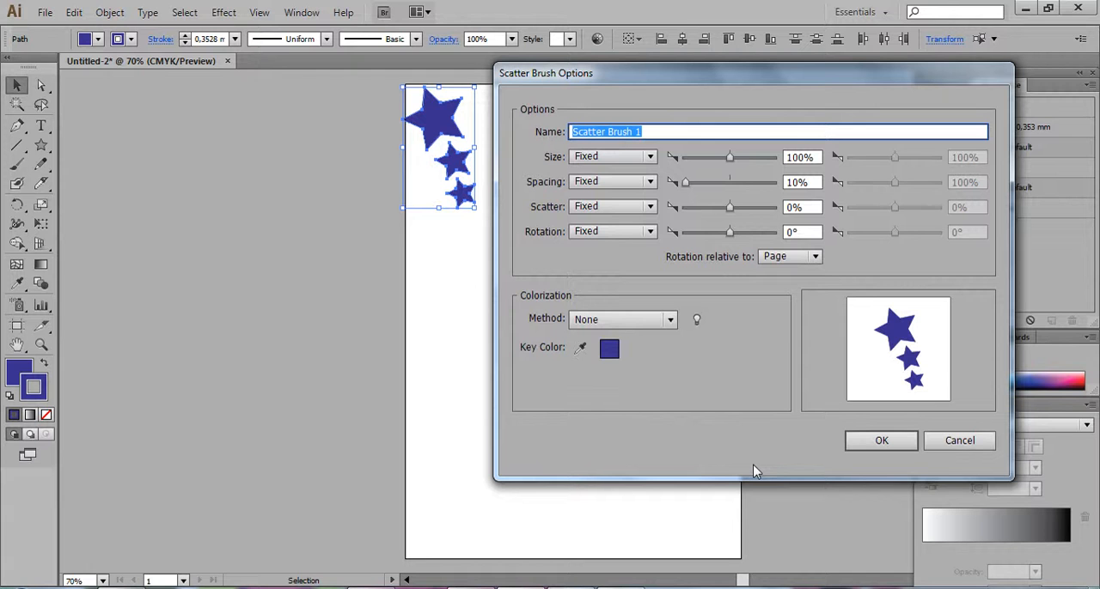
{"action": "left_click", "coordinate": [881, 441]}
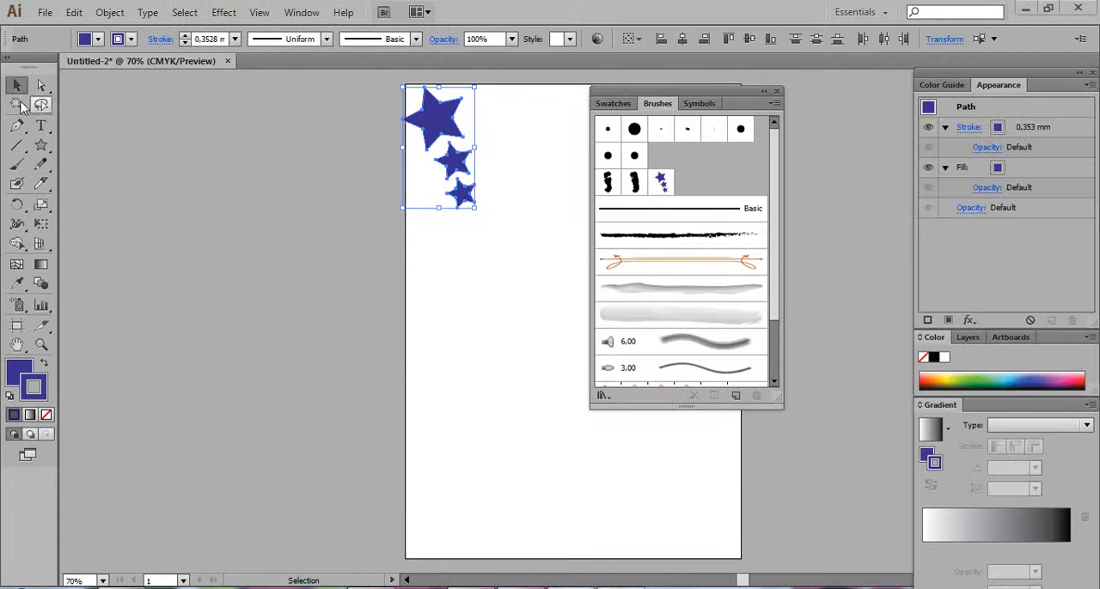
Paint a horizontal trial stroke across the middle of the page with the star scatter brush and undo it
{"action": "left_click", "coordinate": [273, 208]}
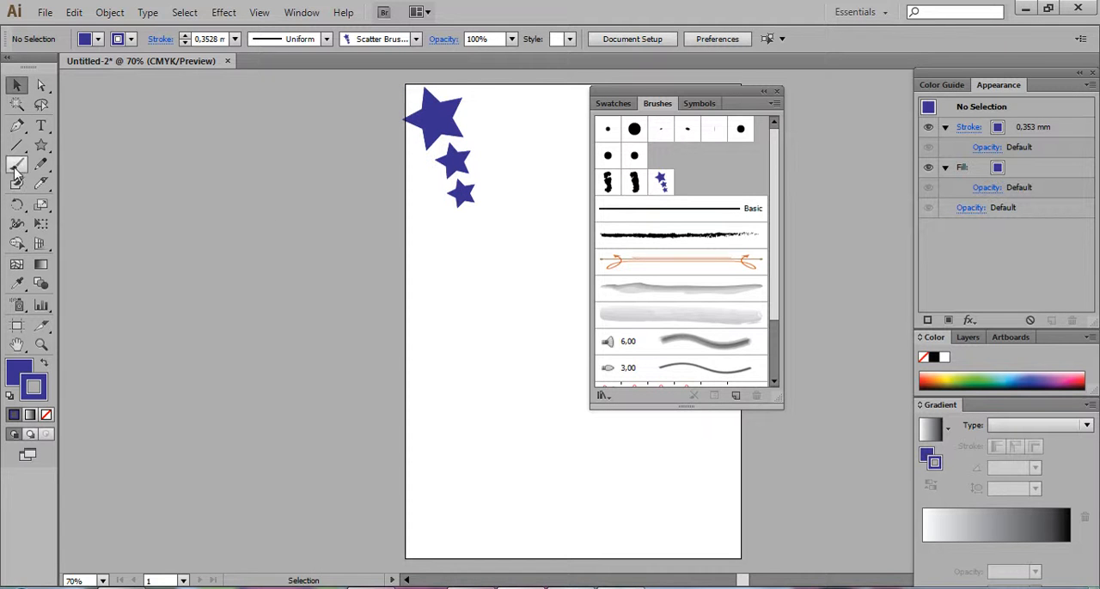
{"action": "left_click", "coordinate": [17, 165]}
{"action": "left_click", "coordinate": [662, 182]}
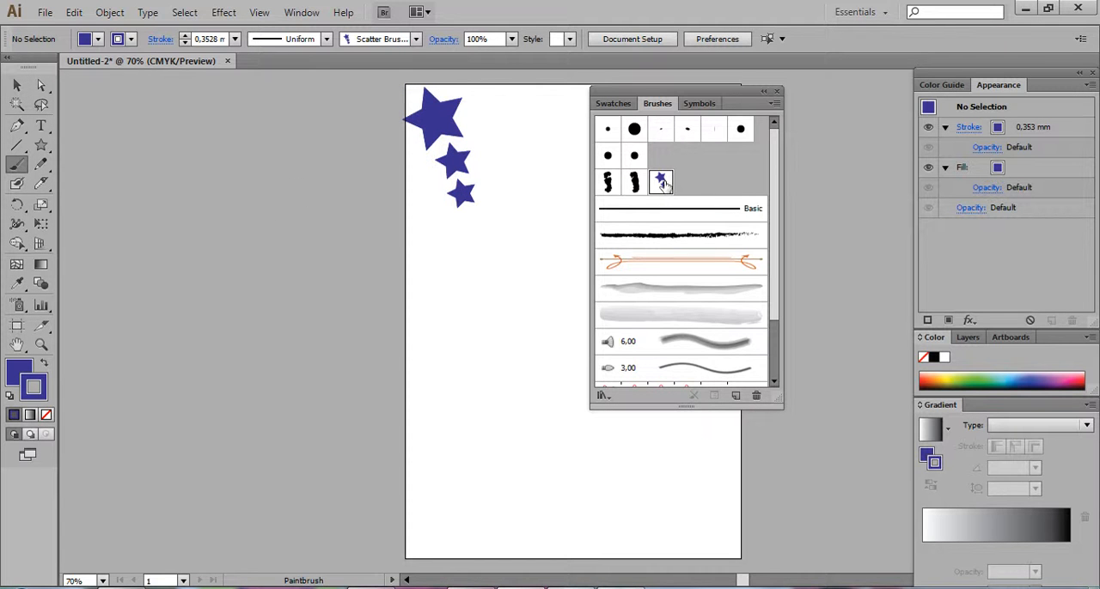
{"action": "left_click", "coordinate": [662, 183]}
{"action": "mouse_move", "coordinate": [655, 92]}
{"action": "left_mouse_down"}
{"action": "mouse_move", "coordinate": [842, 74]}
{"action": "mouse_move", "coordinate": [798, 74]}
{"action": "left_mouse_up"}
{"action": "left_click_drag", "start_coordinate": [421, 282], "coordinate": [481, 282]}
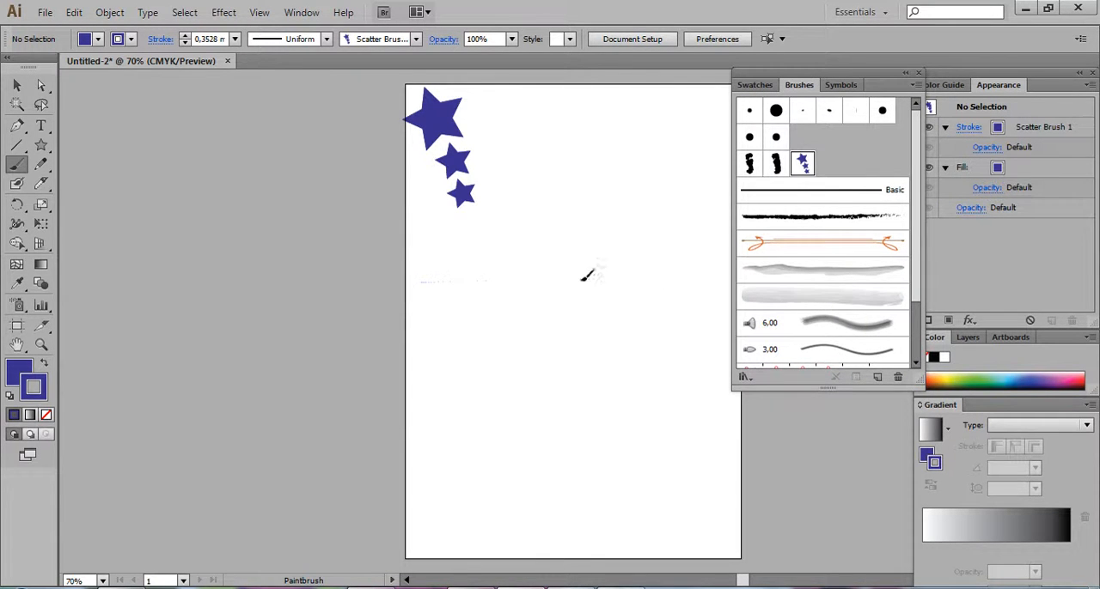
{"action": "left_click_drag", "start_coordinate": [678, 271], "coordinate": [683, 270]}
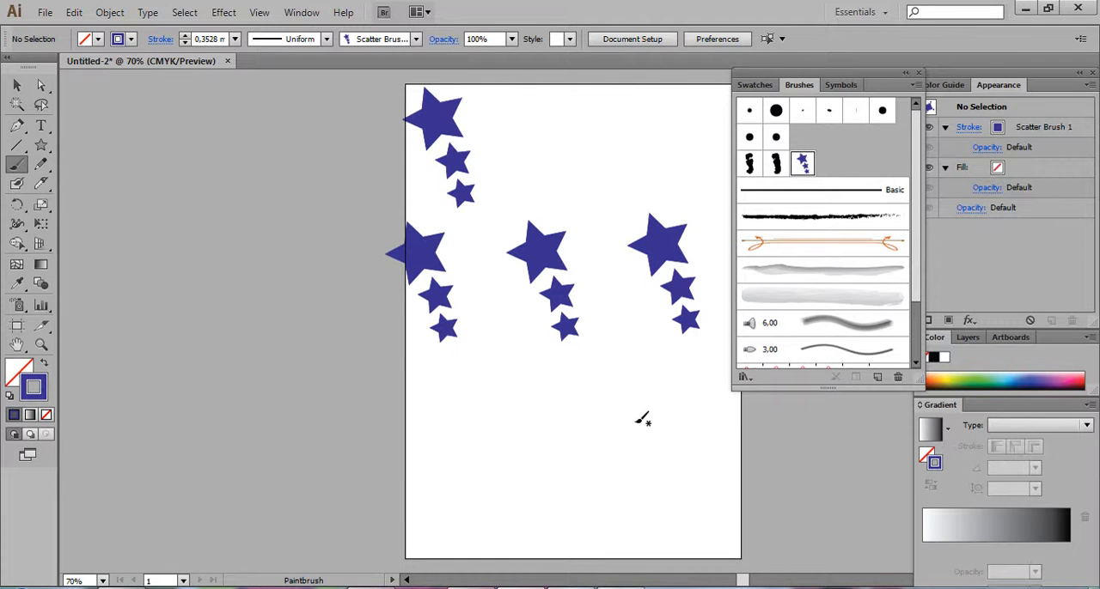
{"action": "key", "text": "ctrl+z"}
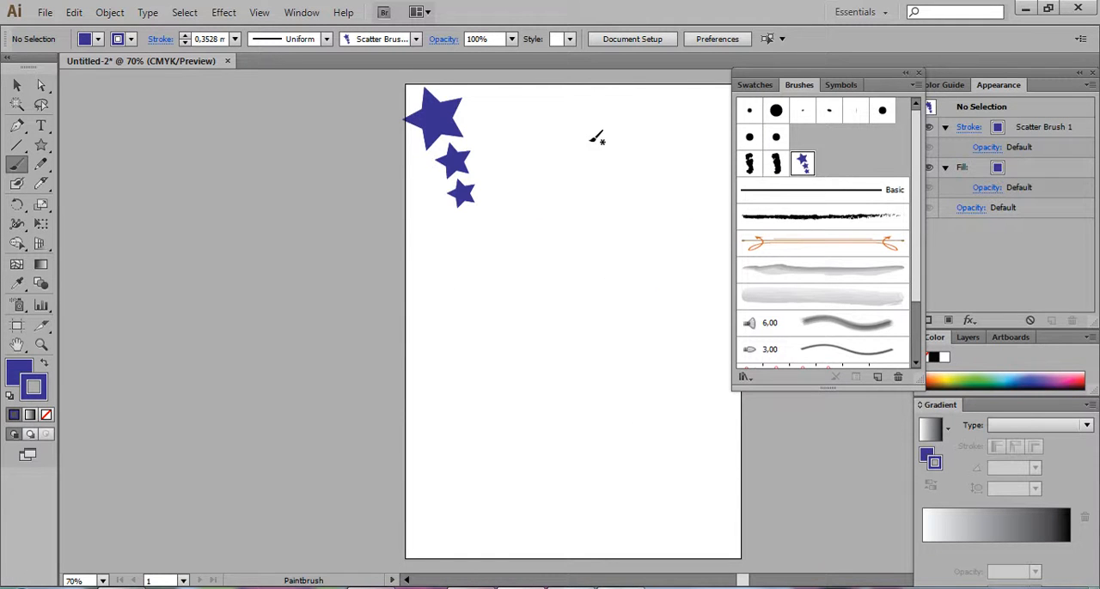
Try a long downward stroke and a short horizontal stroke with the star scatter brush, undoing each one
{"action": "left_click_drag", "start_coordinate": [640, 387], "coordinate": [639, 444]}
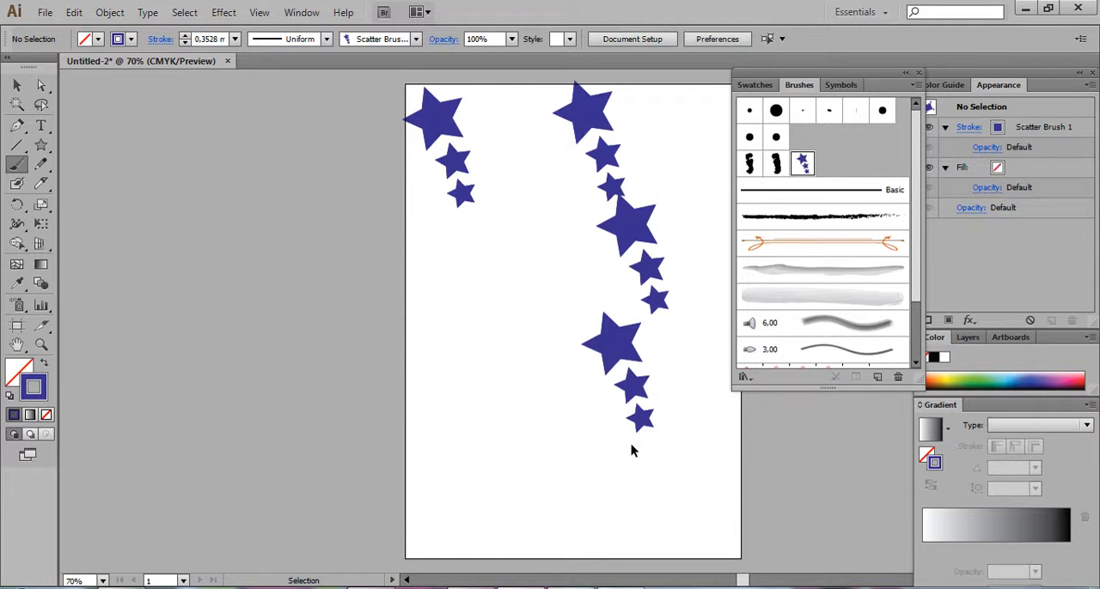
{"action": "key", "text": "ctrl+z"}
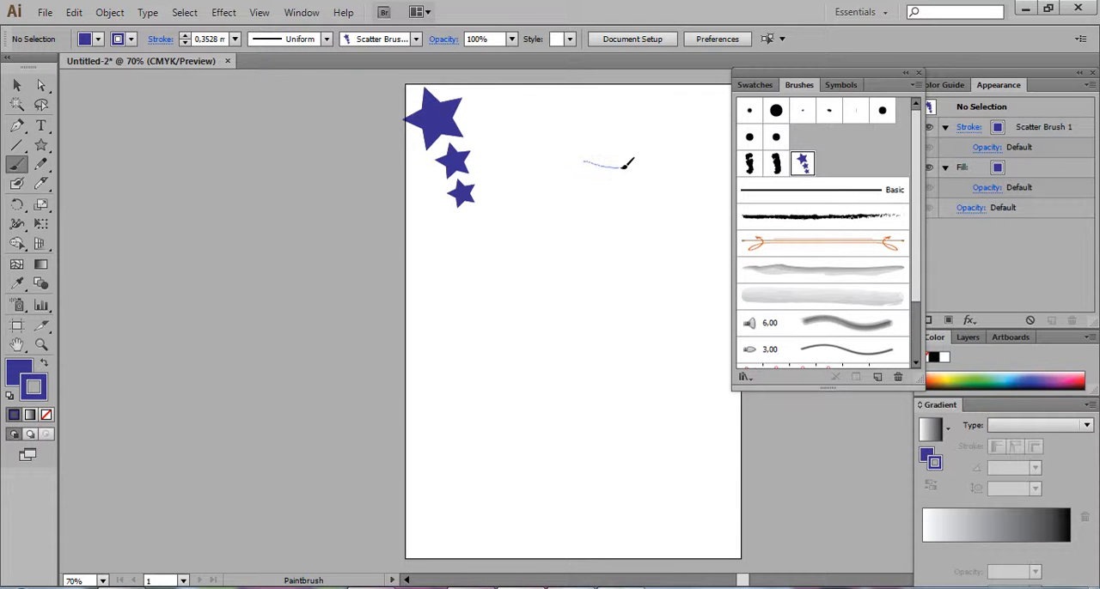
{"action": "left_click_drag", "start_coordinate": [624, 165], "coordinate": [628, 166]}
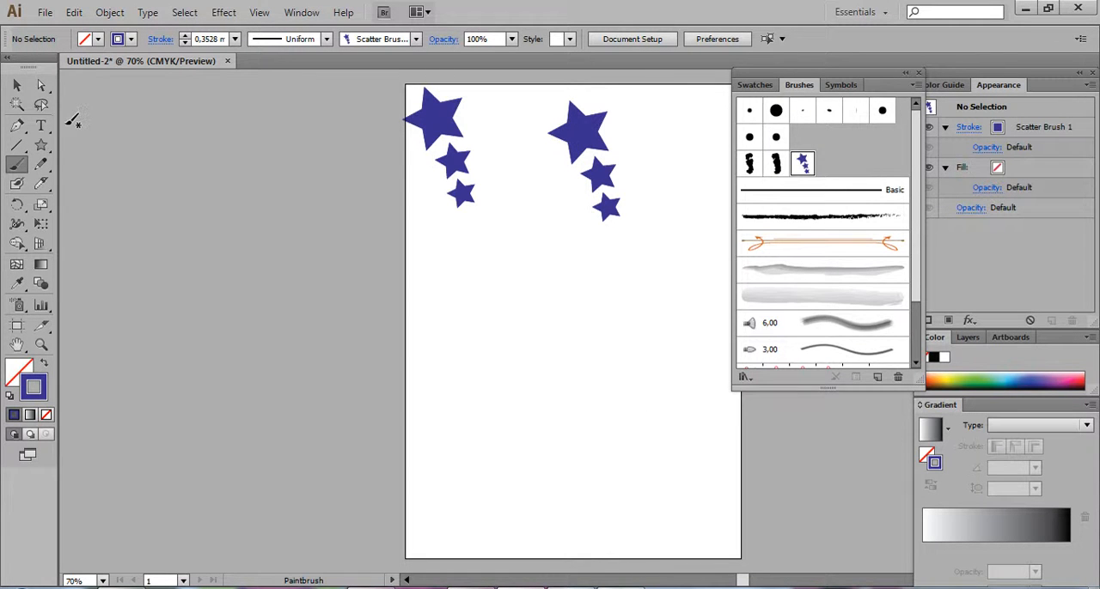
{"action": "key", "text": "ctrl+z"}
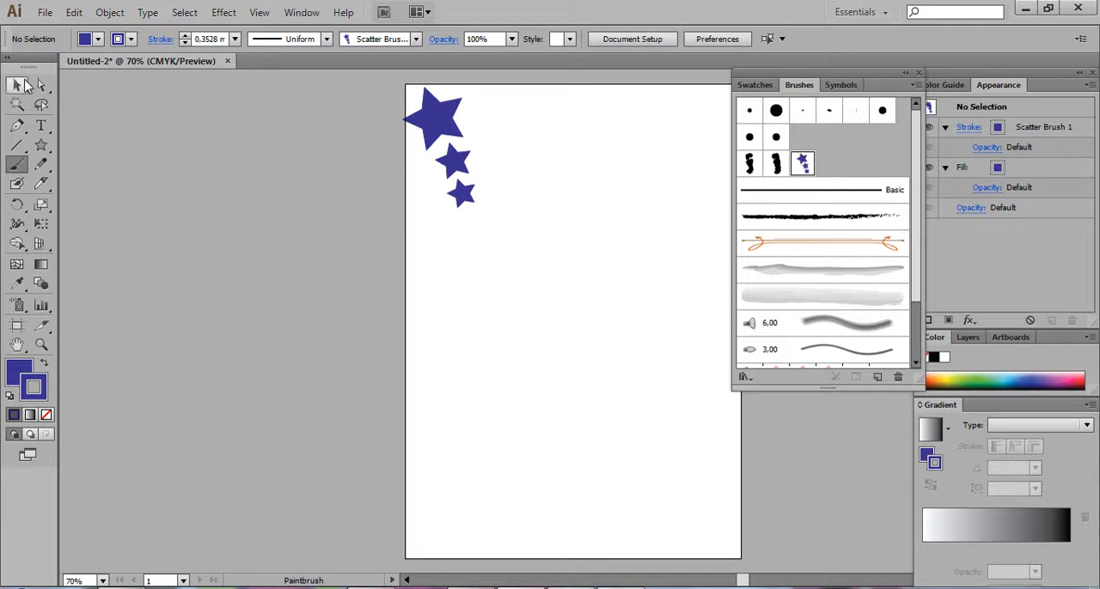
Create a new pattern brush from the three stars, keeping the default pattern options
{"action": "left_click", "coordinate": [17, 85]}
{"action": "left_click_drag", "start_coordinate": [366, 84], "coordinate": [550, 226]}
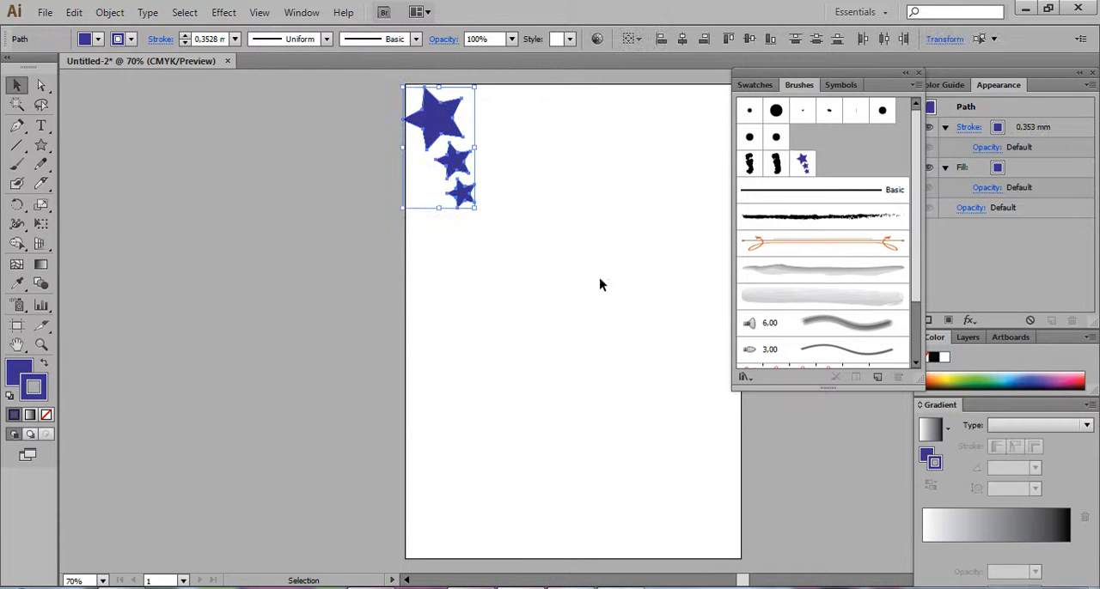
{"action": "left_click", "coordinate": [916, 89]}
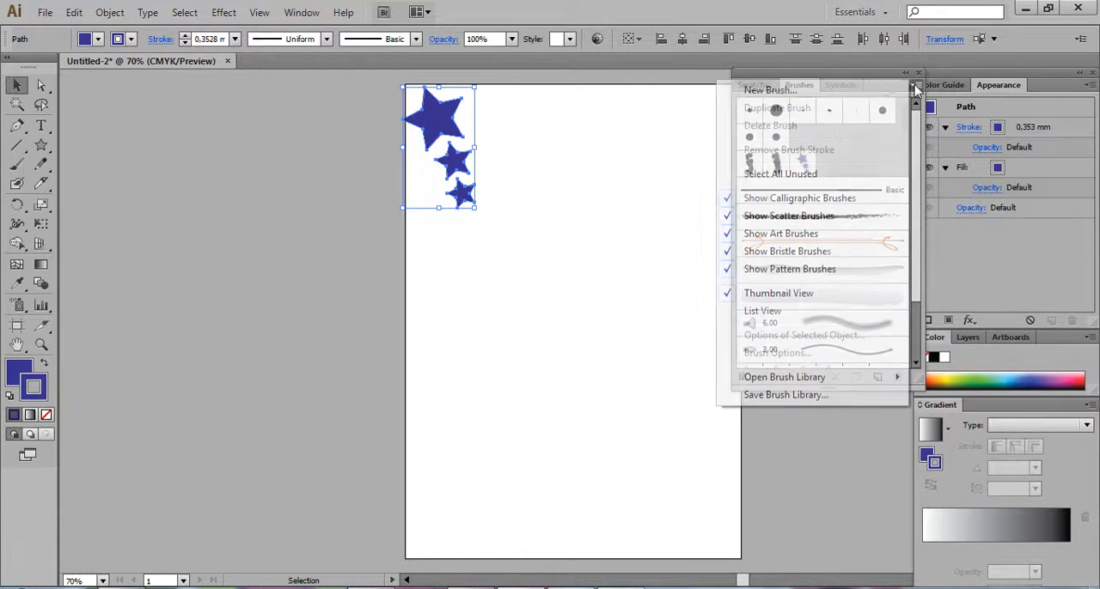
{"action": "left_click", "coordinate": [838, 90]}
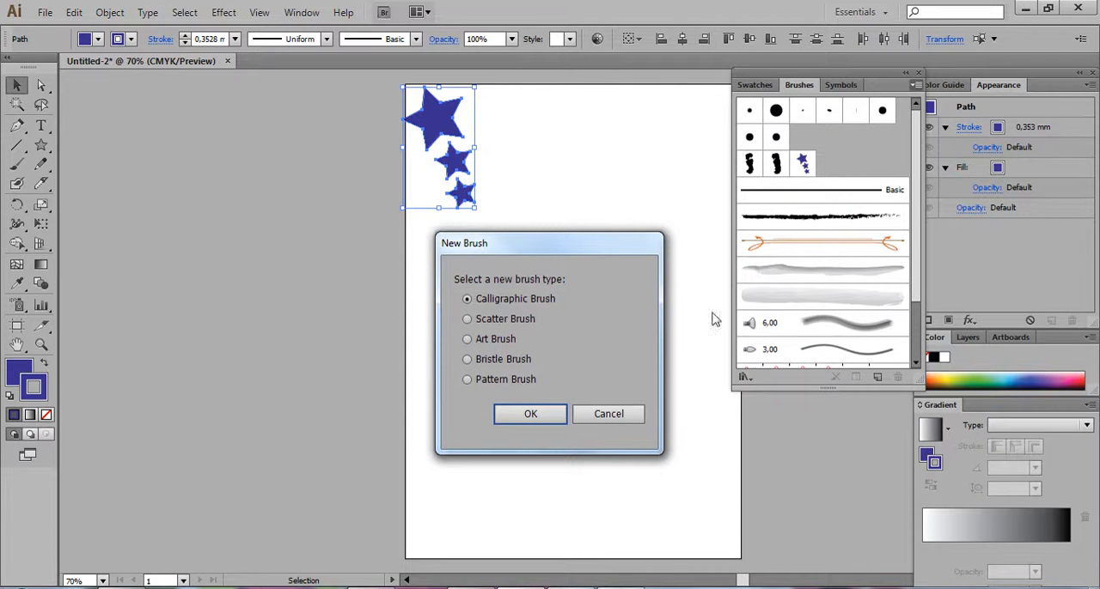
{"action": "left_click", "coordinate": [466, 379]}
{"action": "left_click", "coordinate": [530, 415]}
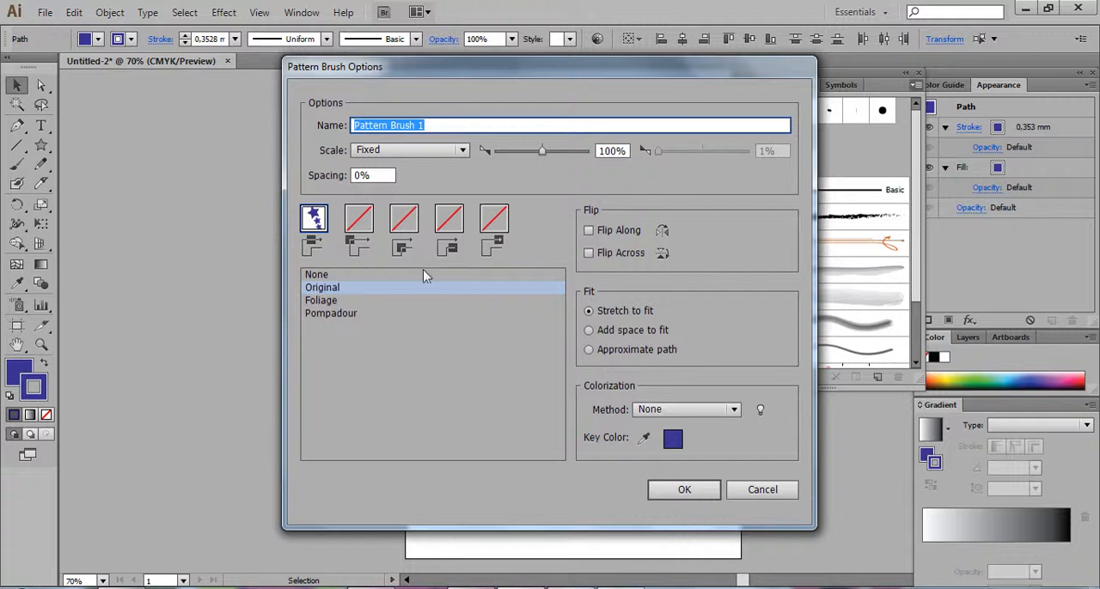
{"action": "left_click", "coordinate": [688, 490]}
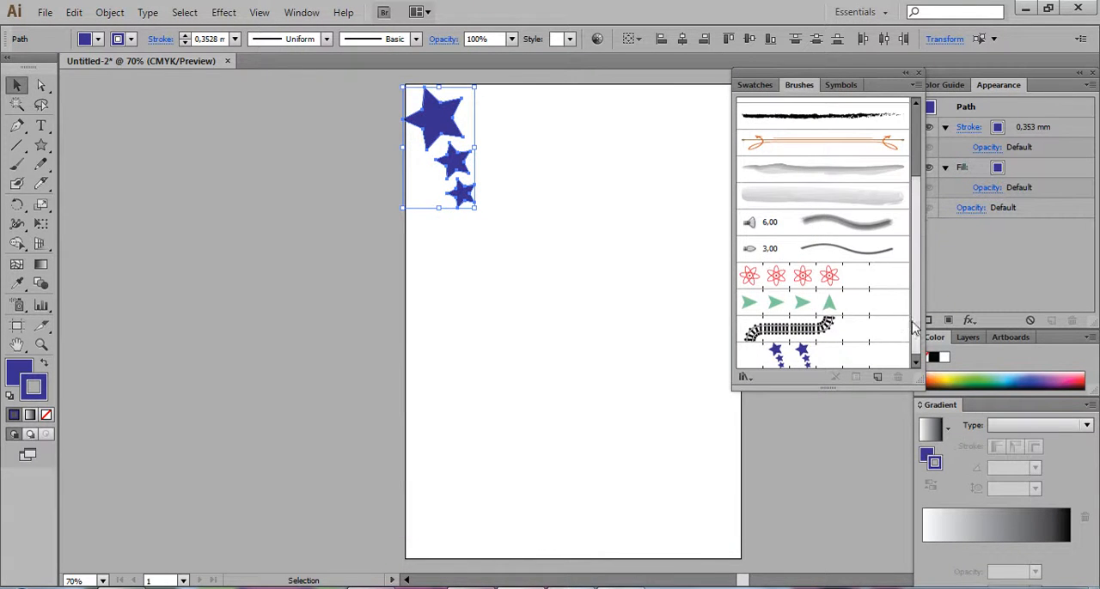
Paint a horizontal trial stroke across the page with the star pattern brush and undo it
{"action": "scroll", "coordinate": [915, 330], "scroll_direction": "down", "scroll_amount": 1}
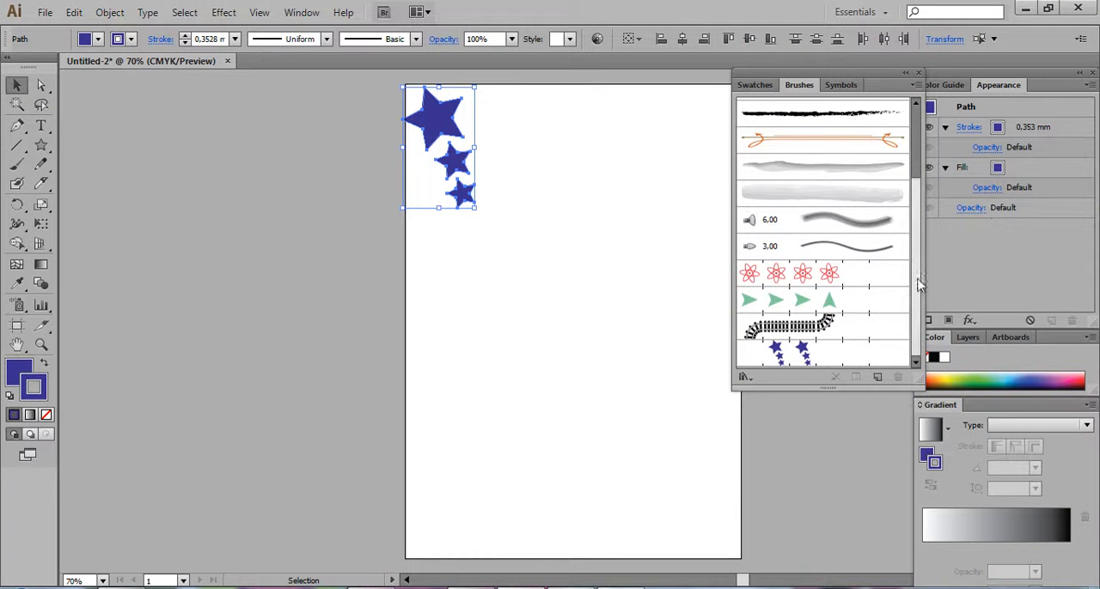
{"action": "scroll", "coordinate": [918, 284], "scroll_direction": "up", "scroll_amount": 3}
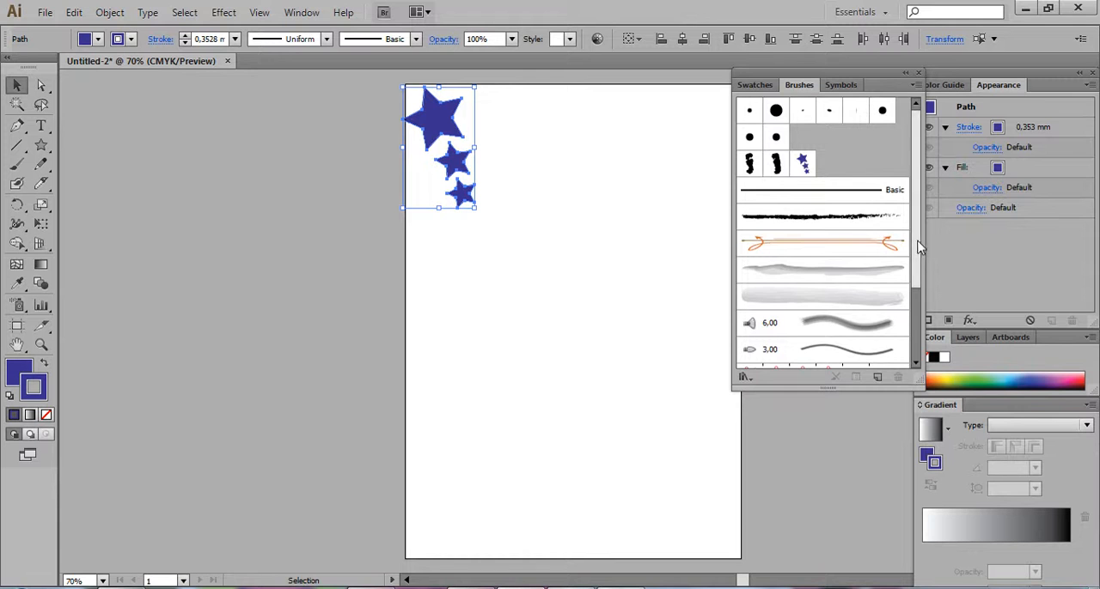
{"action": "scroll", "coordinate": [917, 247], "scroll_direction": "down", "scroll_amount": 3}
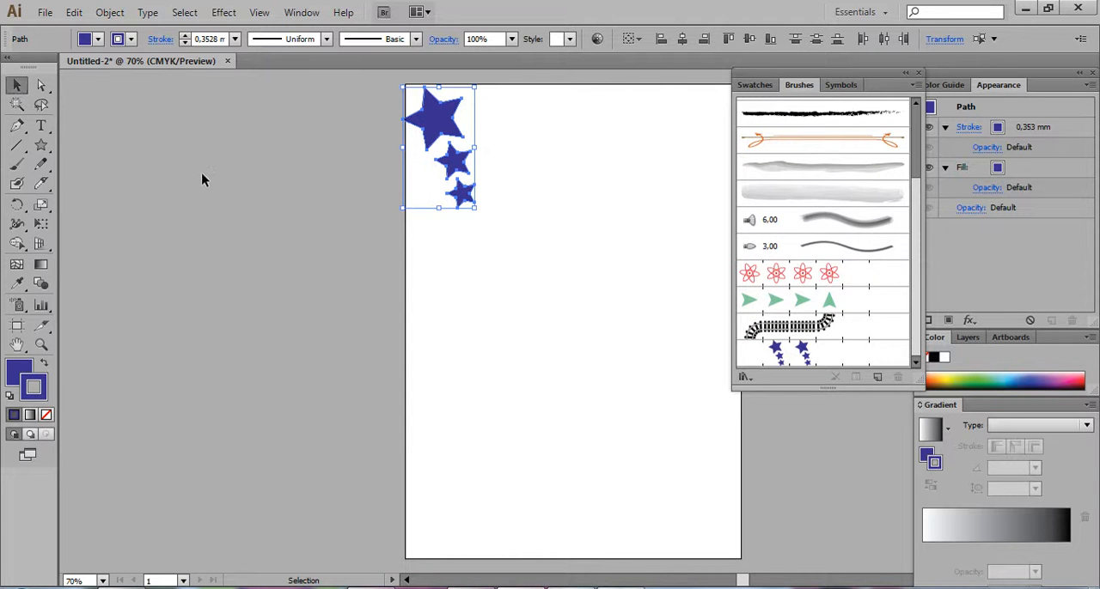
{"action": "left_click", "coordinate": [93, 177]}
{"action": "left_click", "coordinate": [17, 164]}
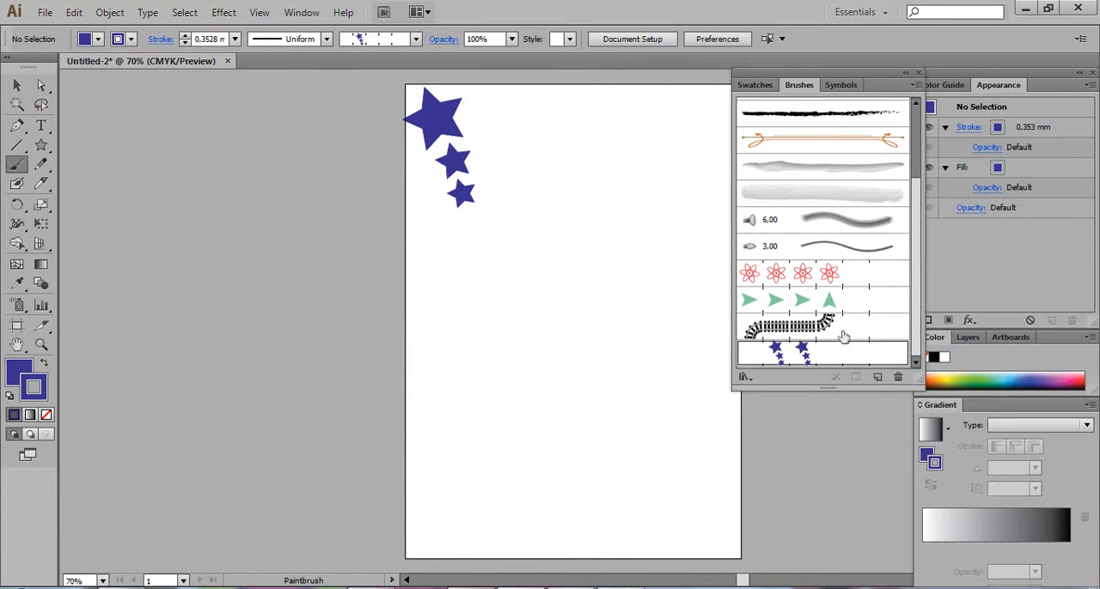
{"action": "left_click", "coordinate": [782, 359]}
{"action": "left_click_drag", "start_coordinate": [672, 309], "coordinate": [674, 310]}
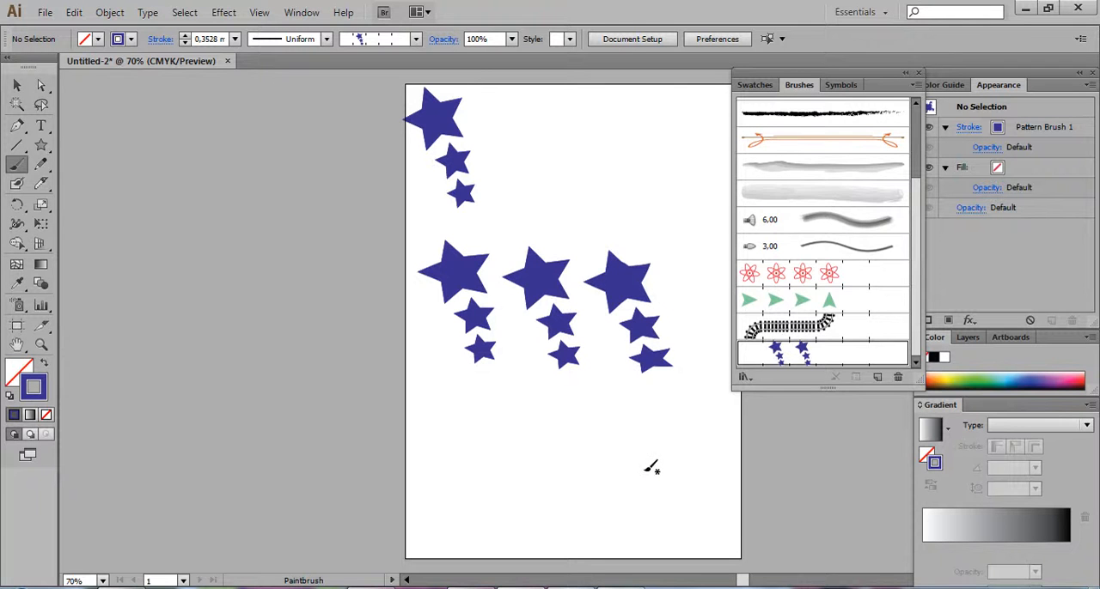
{"action": "key", "text": "ctrl+z"}
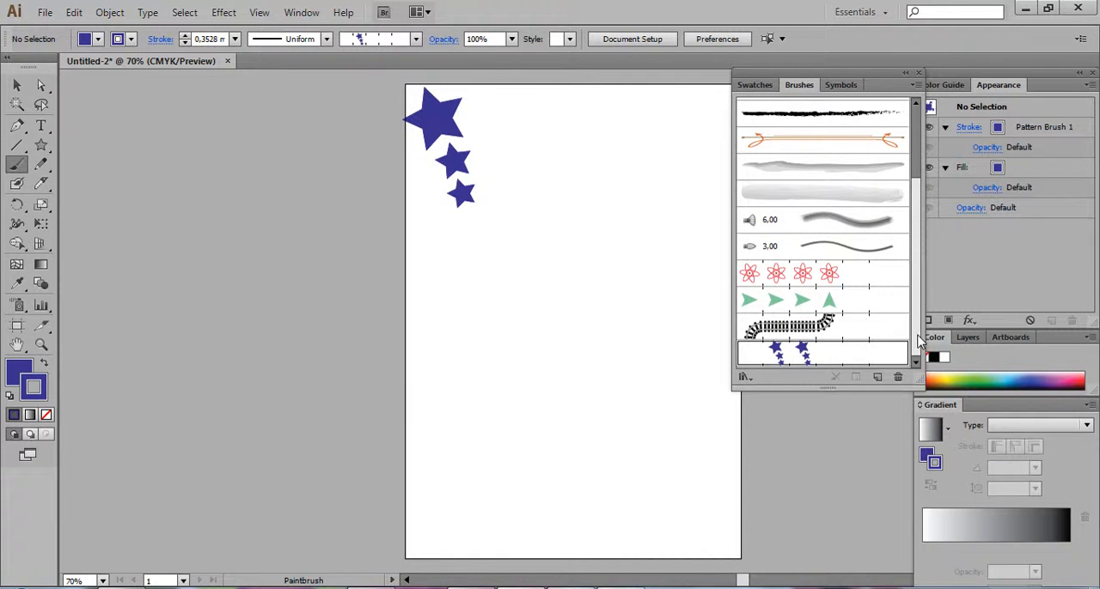
Paint a roughly horizontal stroke across the middle of the page with the star scatter brush
{"action": "scroll", "coordinate": [919, 341], "scroll_direction": "up", "scroll_amount": 3}
{"action": "left_click", "coordinate": [805, 163]}
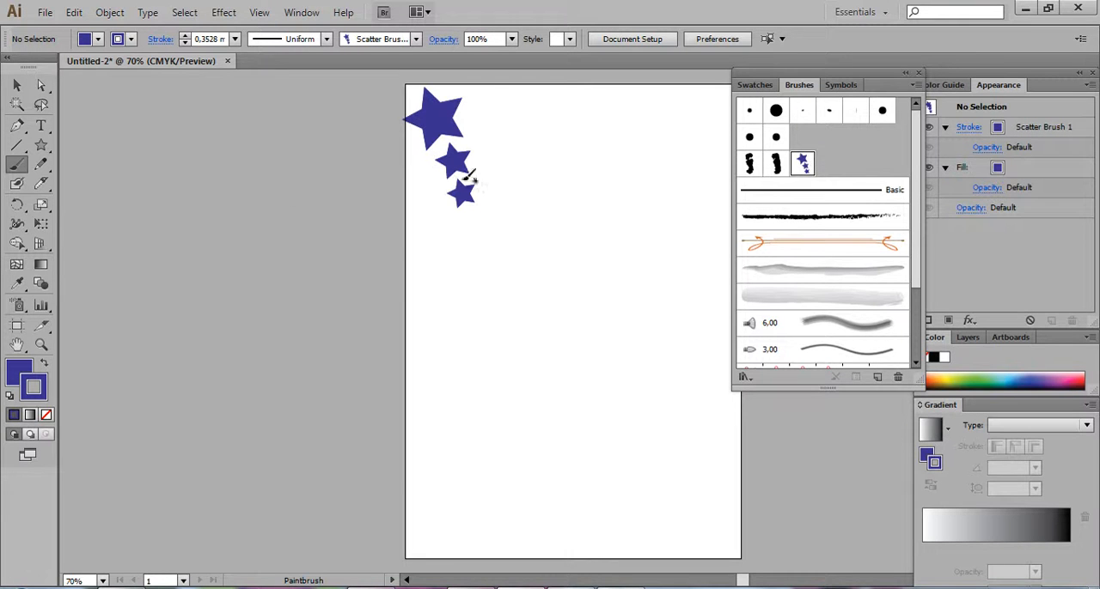
{"action": "left_click_drag", "start_coordinate": [422, 294], "coordinate": [465, 282]}
{"action": "left_click_drag", "start_coordinate": [684, 267], "coordinate": [687, 266]}
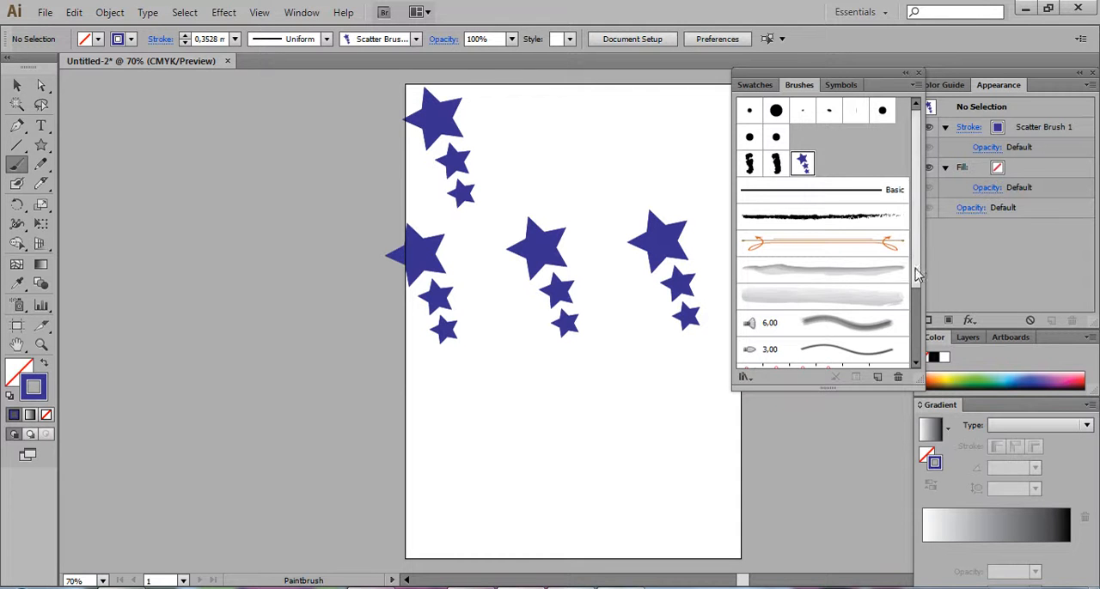
Paint a roughly horizontal stroke across the lower part of the page with the star pattern brush
{"action": "left_click_drag", "start_coordinate": [915, 268], "coordinate": [928, 355]}
{"action": "left_click", "coordinate": [859, 363]}
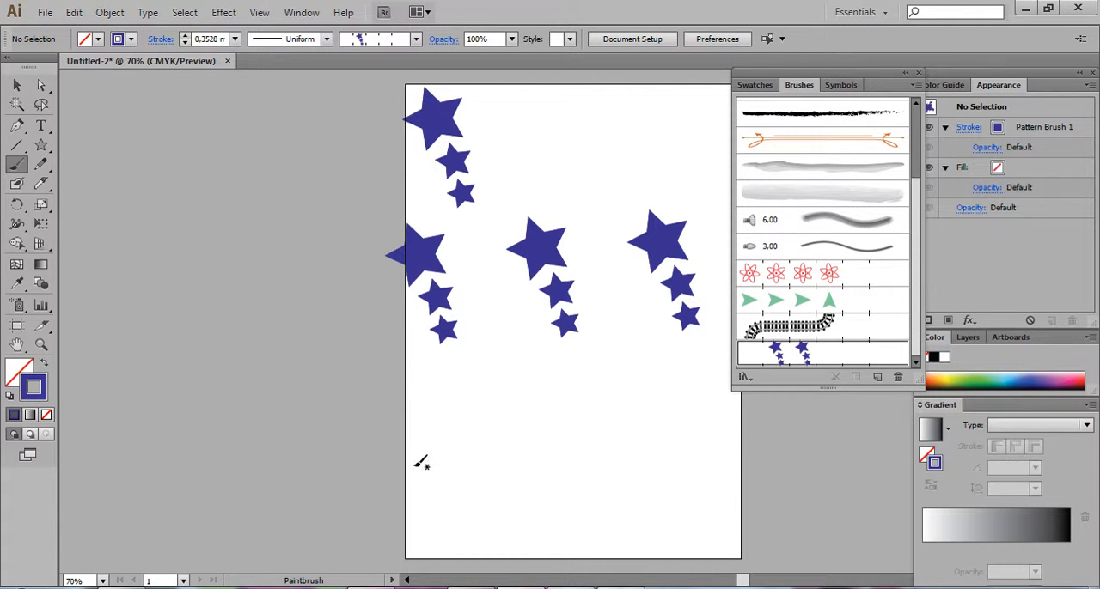
{"action": "left_click_drag", "start_coordinate": [742, 443], "coordinate": [740, 443]}
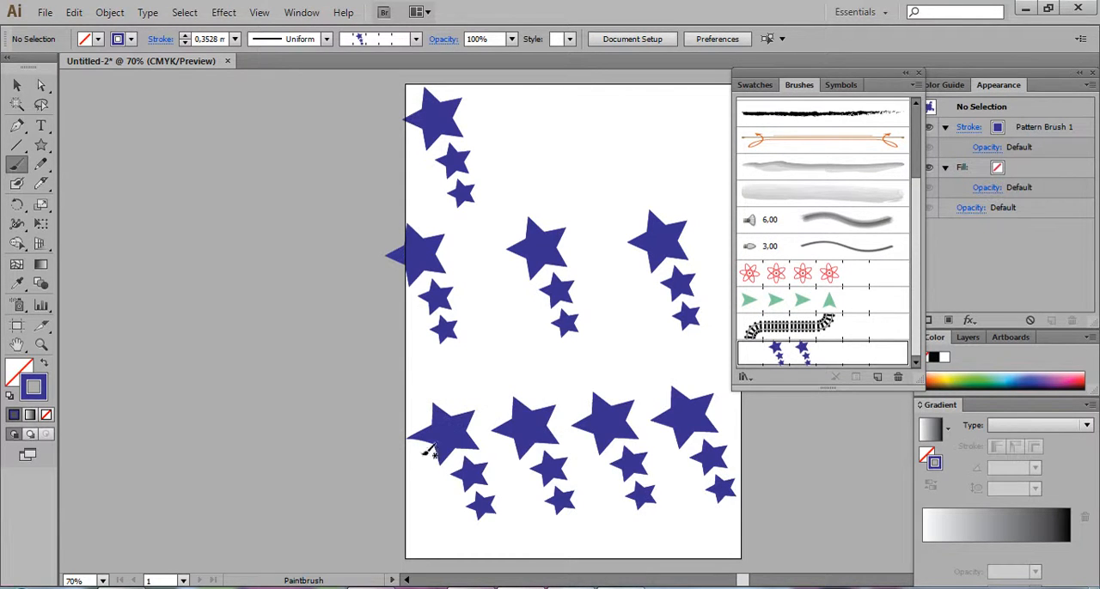
Undo the star pattern stroke and the star scatter stroke painted across the page
{"action": "key", "text": "ctrl+z"}
{"action": "key", "text": "ctrl+z"}
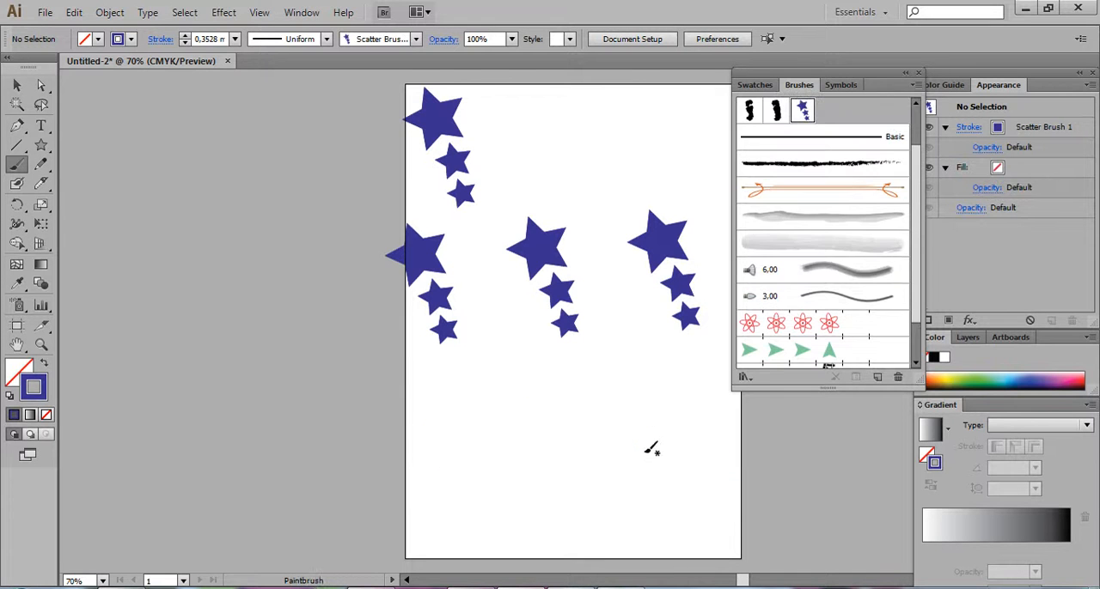
{"action": "key", "text": "ctrl+z"}
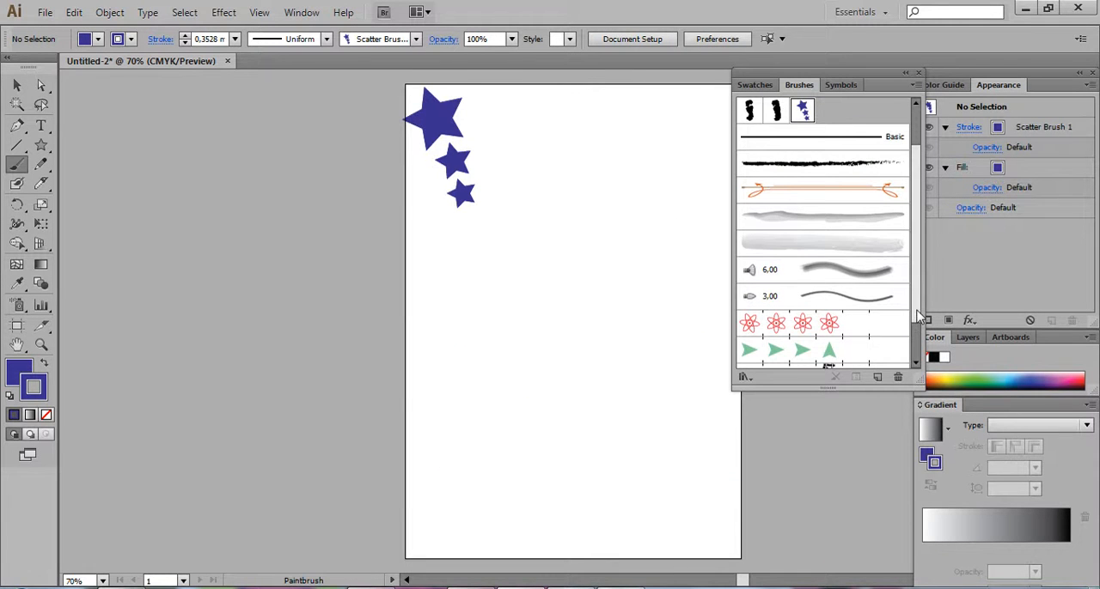
Paint a winding downward stroke with the star scatter brush in the page's upper middle, undoing the two trial strokes before it
{"action": "scroll", "coordinate": [919, 314], "scroll_direction": "up", "scroll_amount": 2}
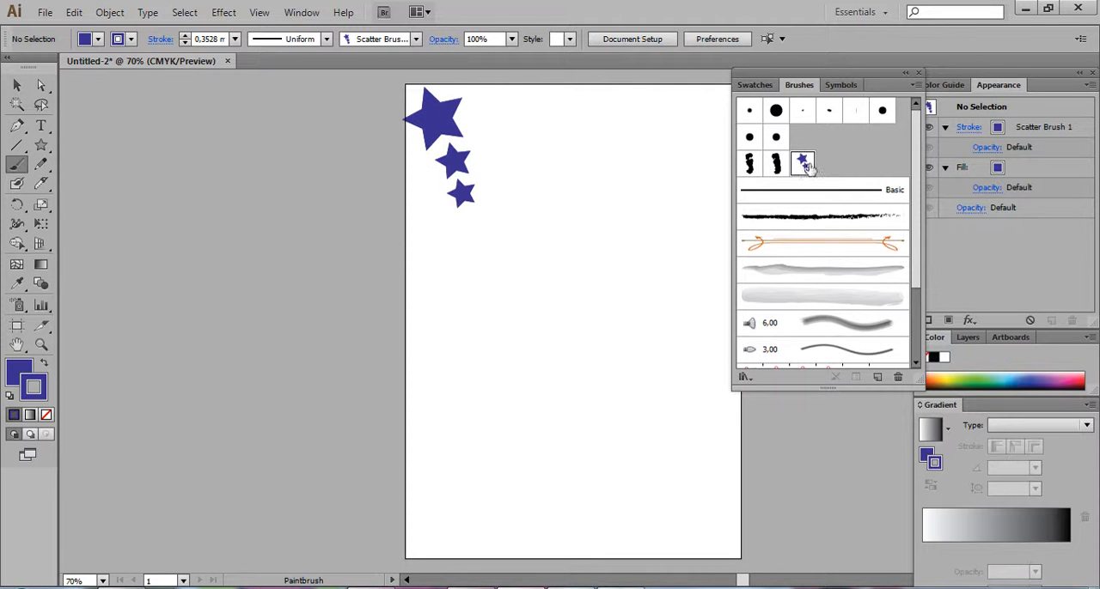
{"action": "mouse_move", "coordinate": [608, 104]}
{"action": "left_mouse_down"}
{"action": "mouse_move", "coordinate": [604, 166]}
{"action": "mouse_move", "coordinate": [655, 316]}
{"action": "left_mouse_up"}
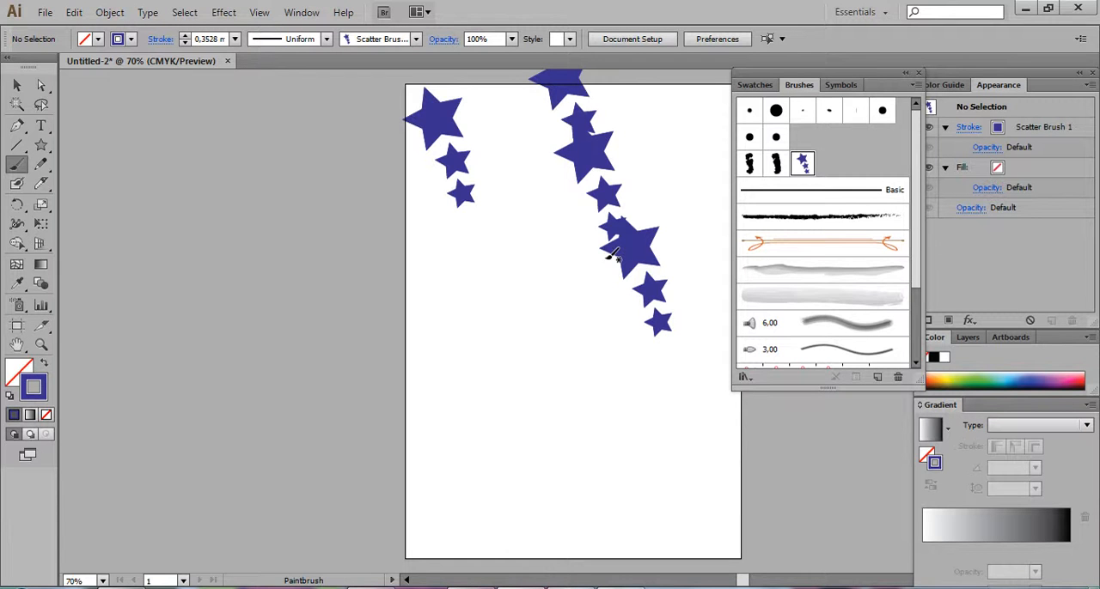
{"action": "key", "text": "ctrl+z"}
{"action": "left_click_drag", "start_coordinate": [543, 156], "coordinate": [646, 149]}
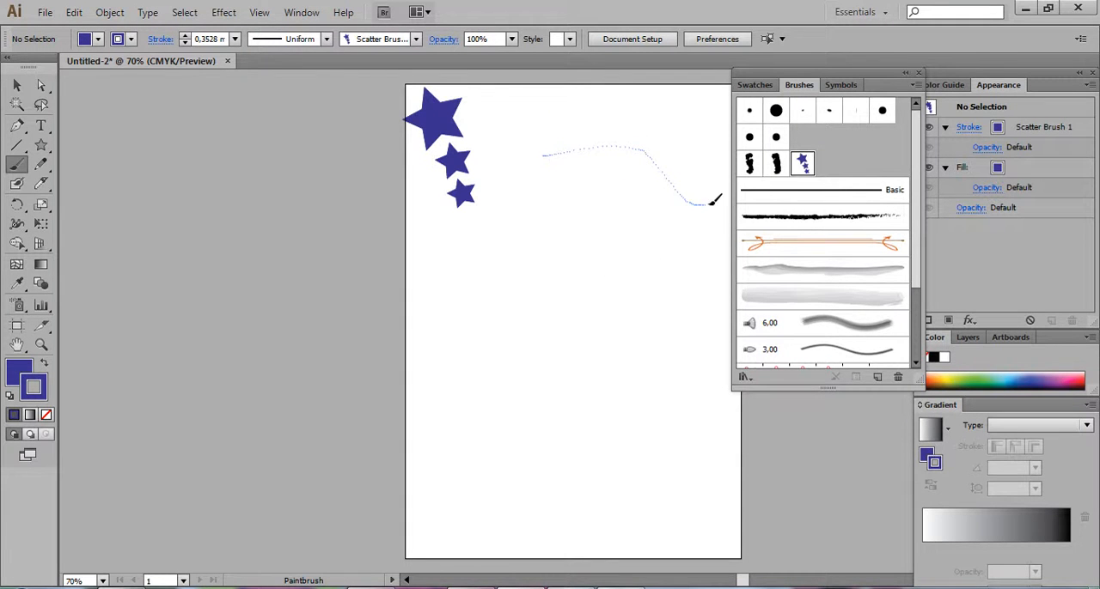
{"action": "left_click_drag", "start_coordinate": [714, 199], "coordinate": [715, 200]}
{"action": "key", "text": "ctrl+z"}
{"action": "mouse_move", "coordinate": [593, 233]}
{"action": "left_mouse_down"}
{"action": "mouse_move", "coordinate": [615, 267]}
{"action": "mouse_move", "coordinate": [629, 317]}
{"action": "left_mouse_up"}
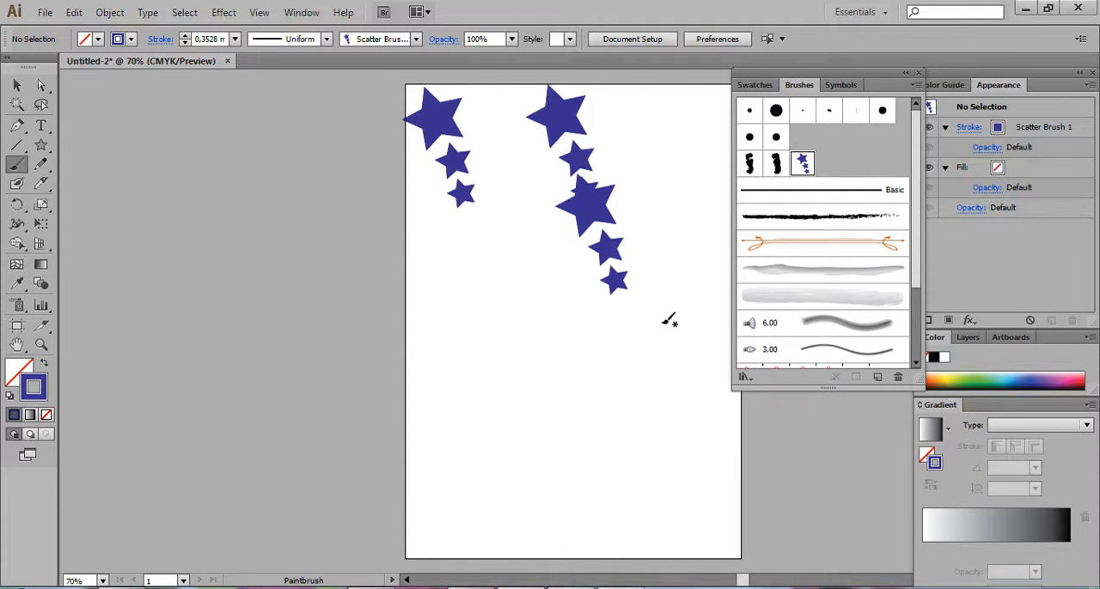
Paint a winding downward stroke with the star pattern brush across the lower half of the page
{"action": "left_click_drag", "start_coordinate": [917, 270], "coordinate": [918, 357]}
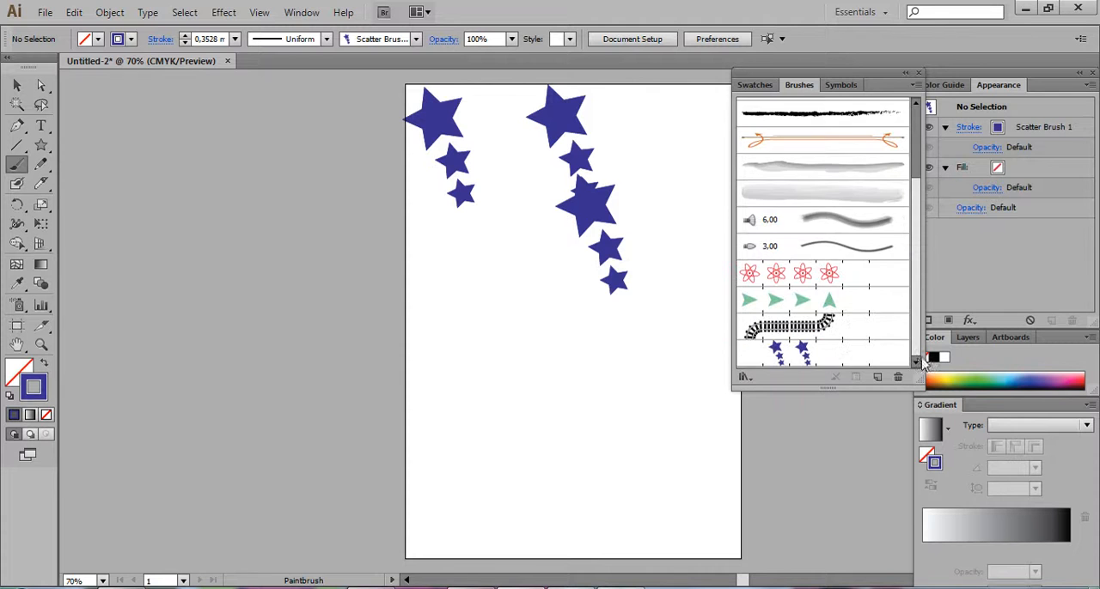
{"action": "left_click", "coordinate": [805, 361]}
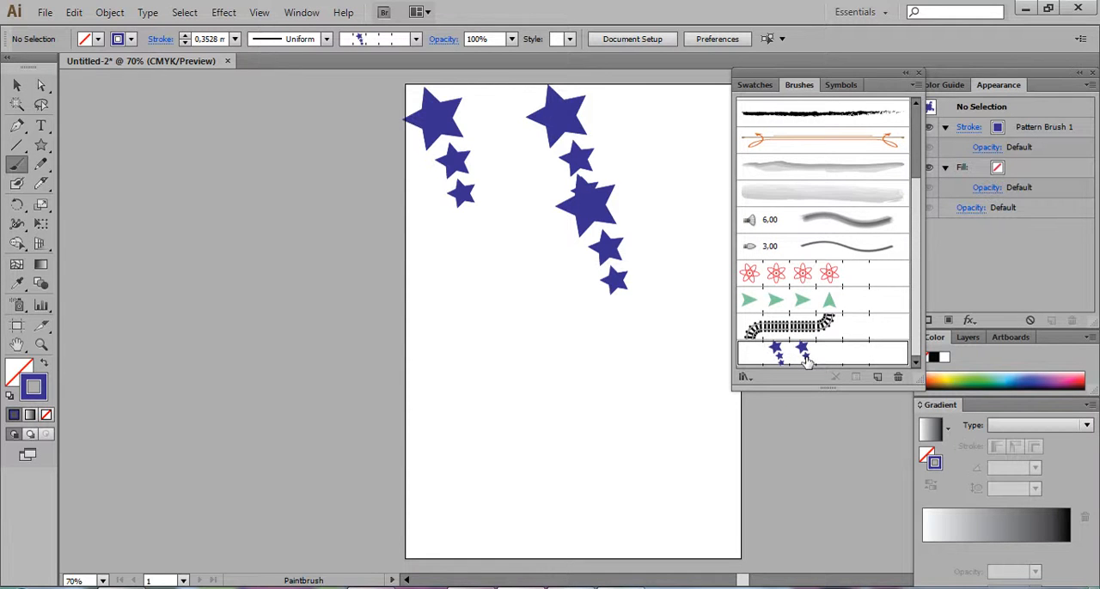
{"action": "mouse_move", "coordinate": [439, 314]}
{"action": "left_mouse_down"}
{"action": "mouse_move", "coordinate": [502, 319]}
{"action": "mouse_move", "coordinate": [571, 459]}
{"action": "mouse_move", "coordinate": [621, 520]}
{"action": "mouse_move", "coordinate": [576, 560]}
{"action": "left_mouse_up"}
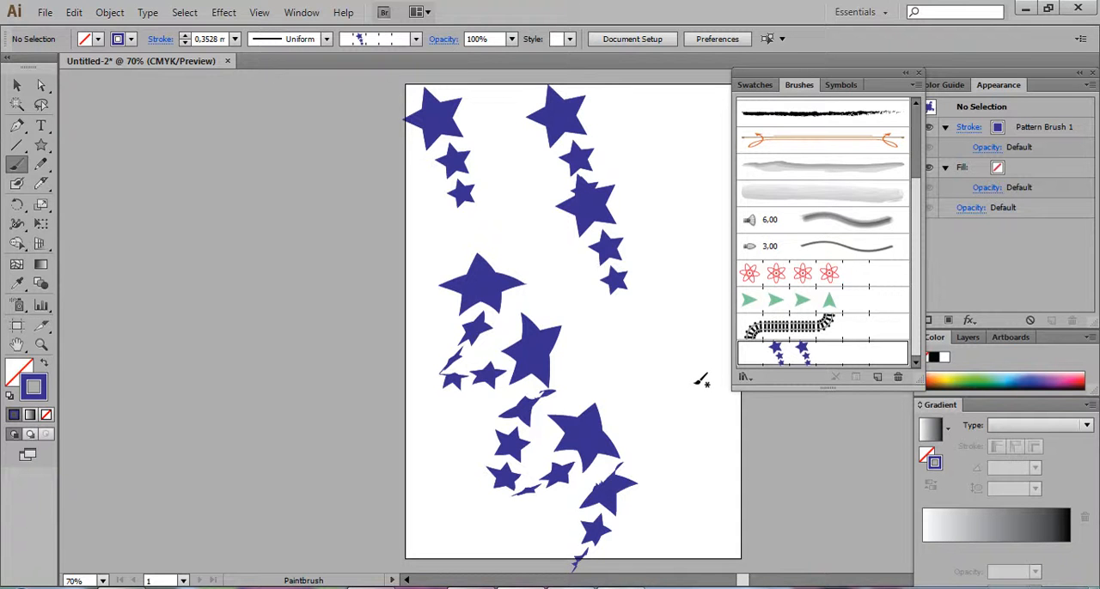
Delete all the stars and brush strokes from the page
{"action": "key", "text": "ctrl+a"}
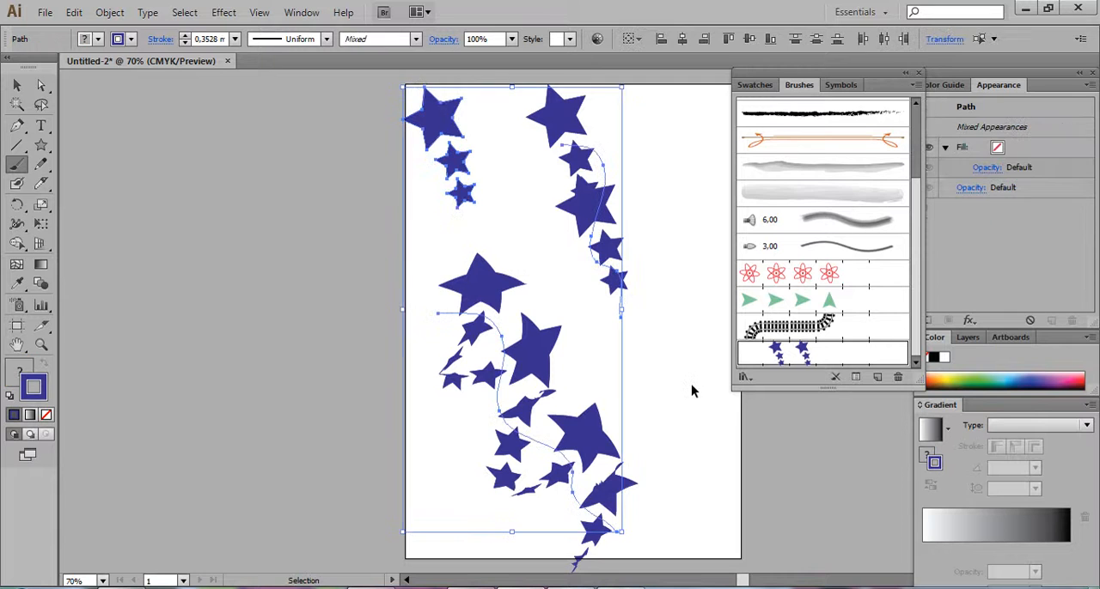
{"action": "key", "text": "Delete"}
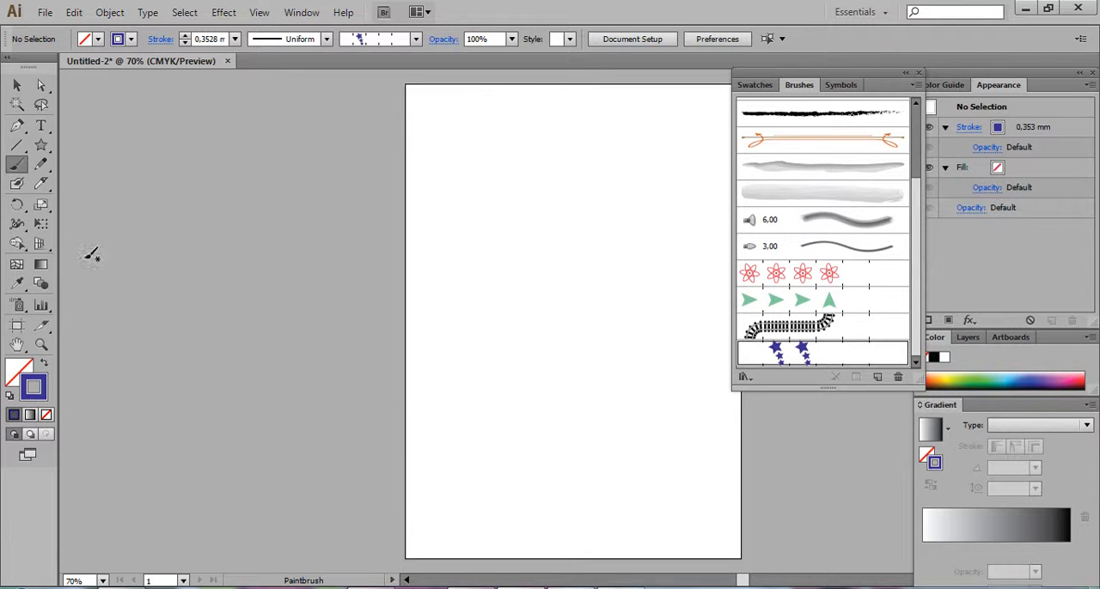
Add the text ILLUSTRATOR, enlarge it to 72 pt and place it in the upper part of the page
{"action": "left_click", "coordinate": [40, 127]}
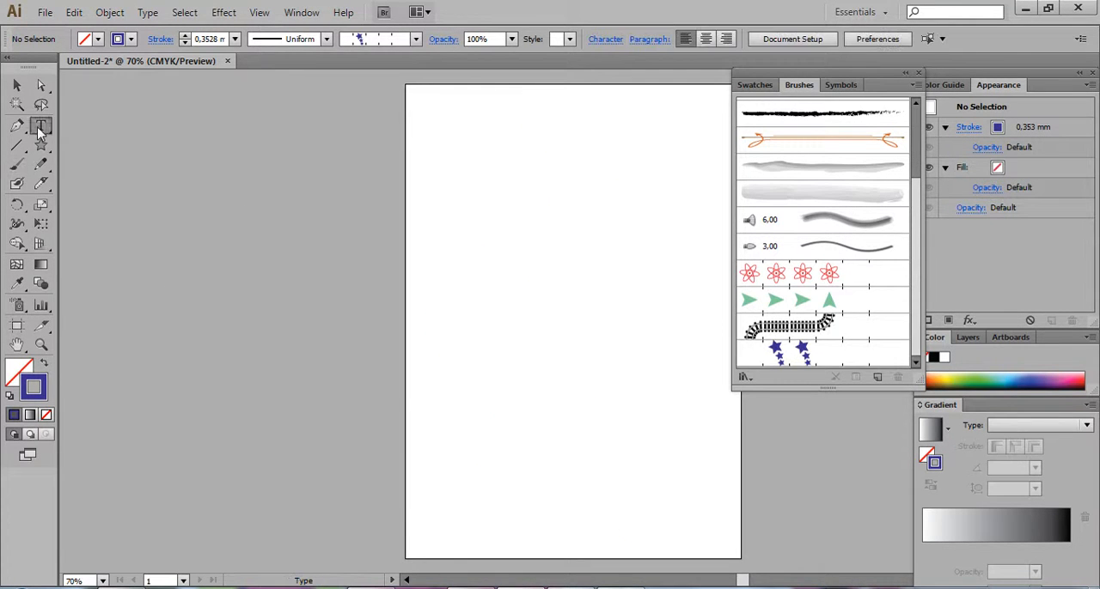
{"action": "left_click", "coordinate": [451, 268]}
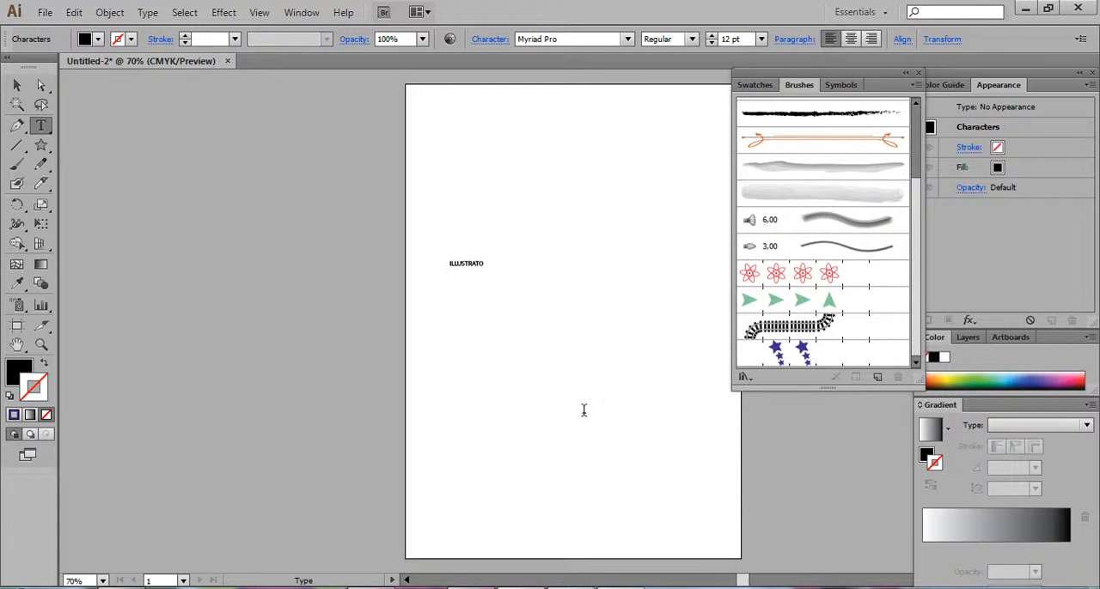
{"action": "left_click", "coordinate": [17, 85]}
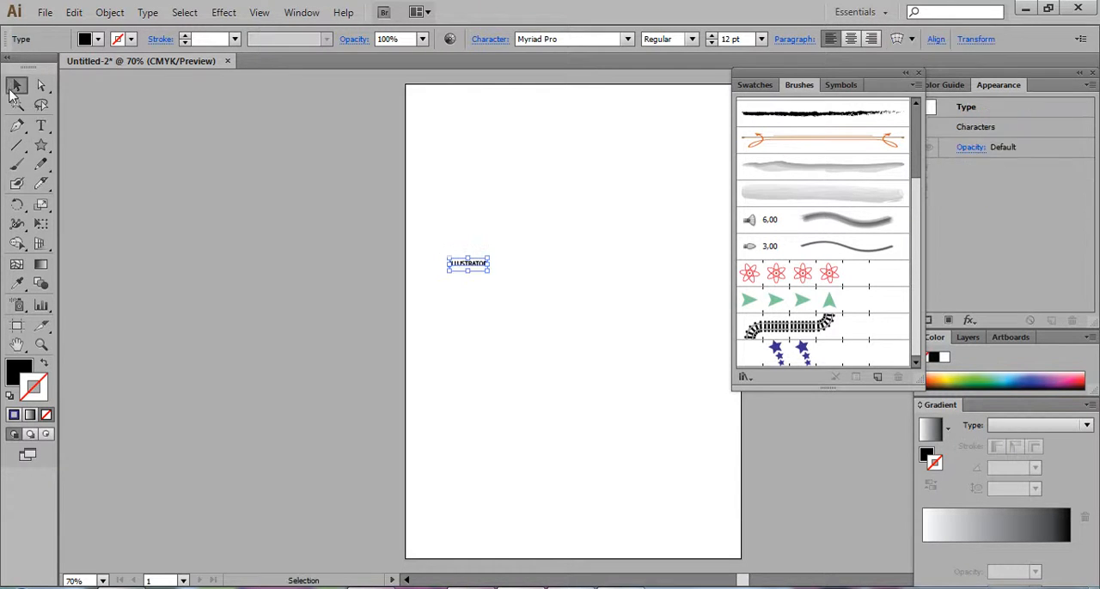
{"action": "left_click_drag", "start_coordinate": [483, 268], "coordinate": [601, 198]}
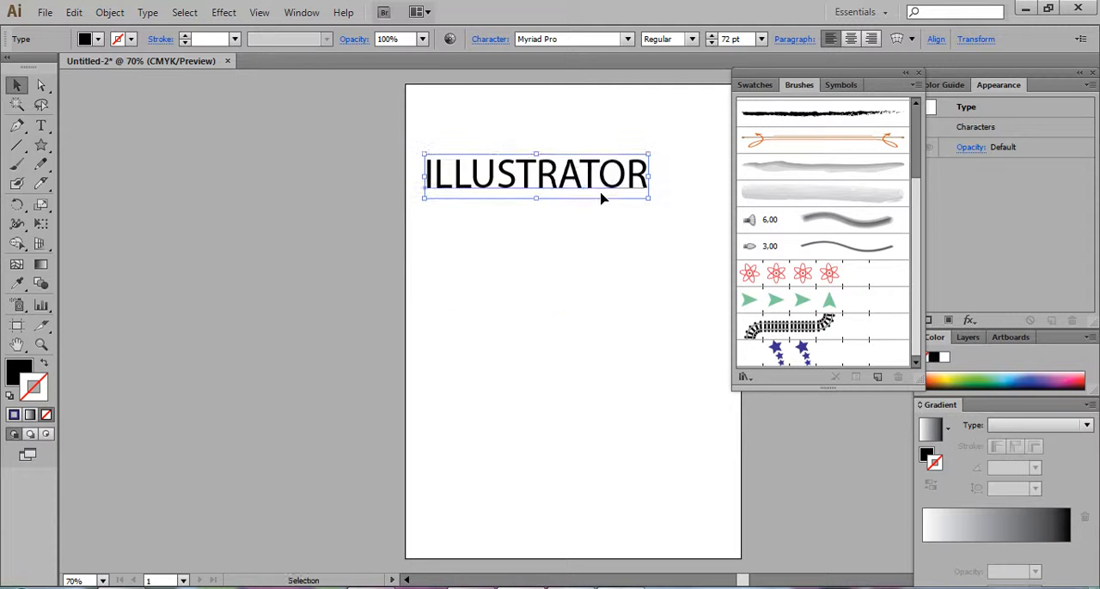
Create a new scatter brush from the ILLUSTRATOR text, keeping the default scatter options
{"action": "left_click", "coordinate": [912, 84]}
{"action": "left_click", "coordinate": [769, 90]}
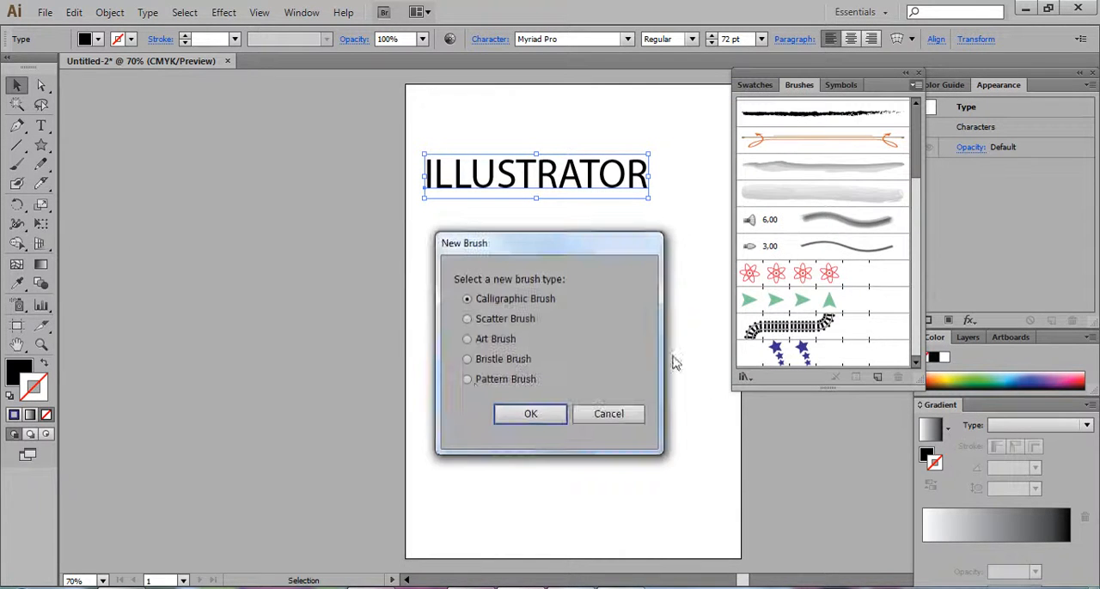
{"action": "left_click", "coordinate": [467, 320]}
{"action": "left_click", "coordinate": [524, 416]}
{"action": "left_click", "coordinate": [883, 441]}
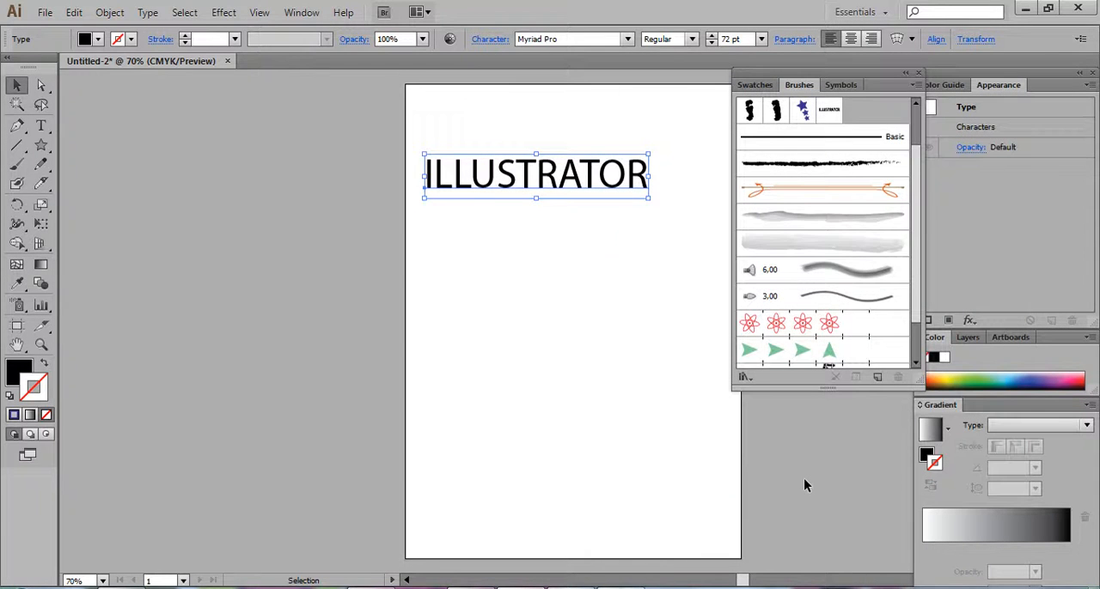
Deselect the text and paint two trial strokes below it with the ILLUSTRATOR scatter brush
{"action": "left_click", "coordinate": [827, 113]}
{"action": "left_click", "coordinate": [16, 165]}
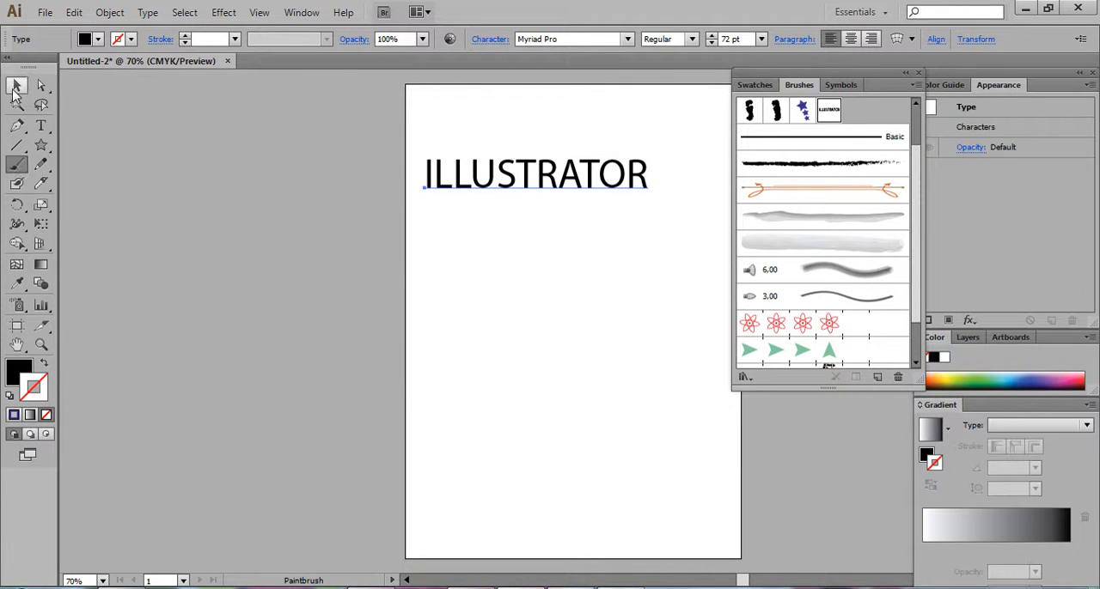
{"action": "left_click", "coordinate": [19, 88]}
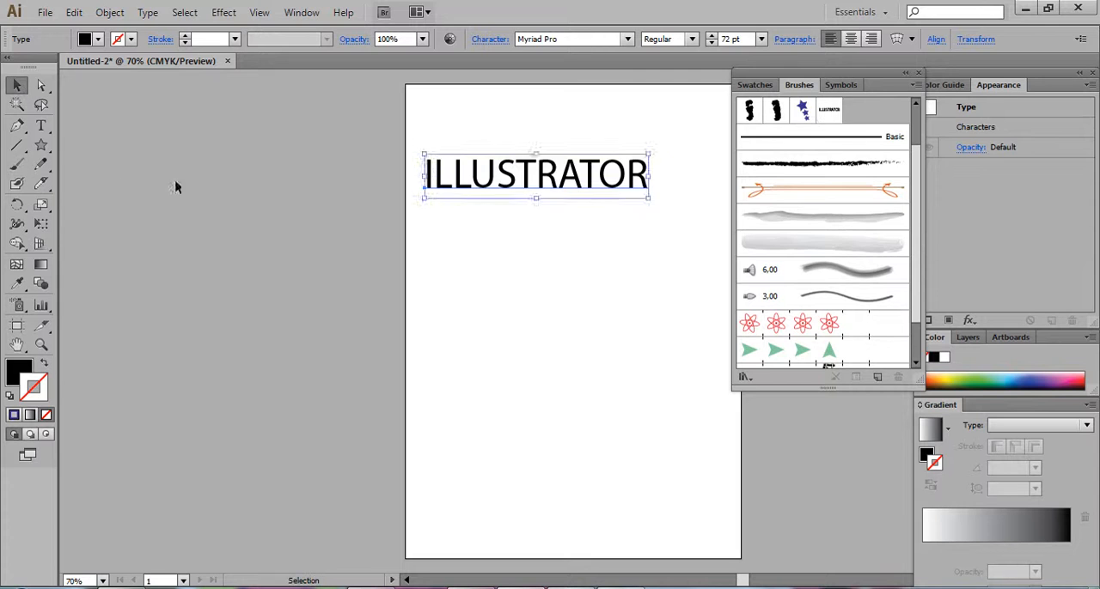
{"action": "left_click", "coordinate": [177, 183]}
{"action": "left_click", "coordinate": [19, 166]}
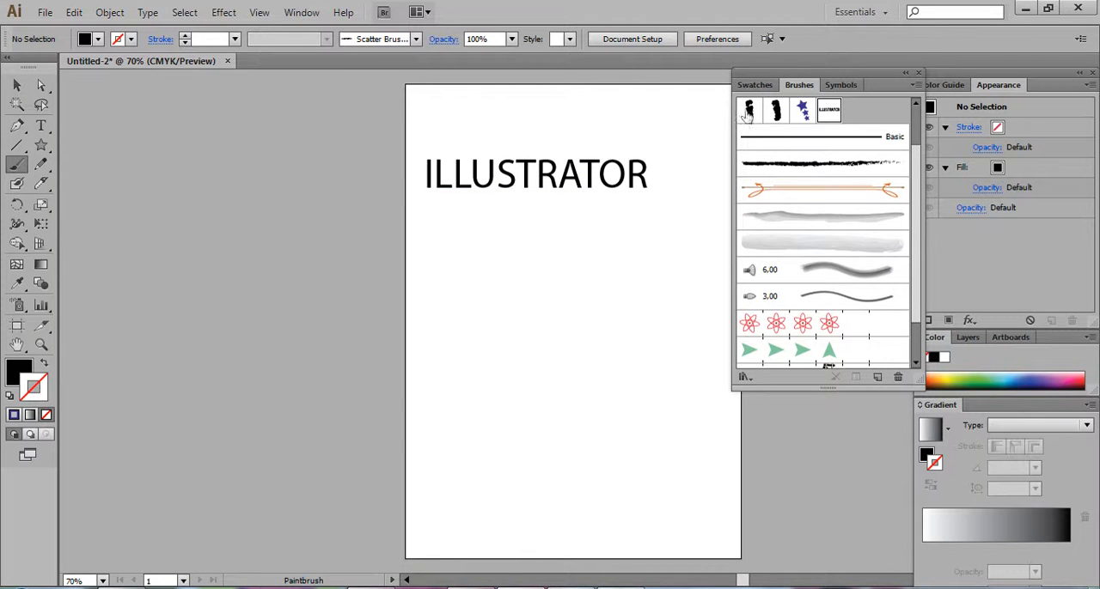
{"action": "left_click", "coordinate": [829, 113]}
{"action": "mouse_move", "coordinate": [435, 252]}
{"action": "left_mouse_down"}
{"action": "mouse_move", "coordinate": [549, 332]}
{"action": "mouse_move", "coordinate": [664, 437]}
{"action": "left_mouse_up"}
{"action": "mouse_move", "coordinate": [540, 302]}
{"action": "left_mouse_down"}
{"action": "mouse_move", "coordinate": [619, 272]}
{"action": "mouse_move", "coordinate": [503, 450]}
{"action": "mouse_move", "coordinate": [386, 461]}
{"action": "left_mouse_up"}
{"action": "key", "text": "v"}
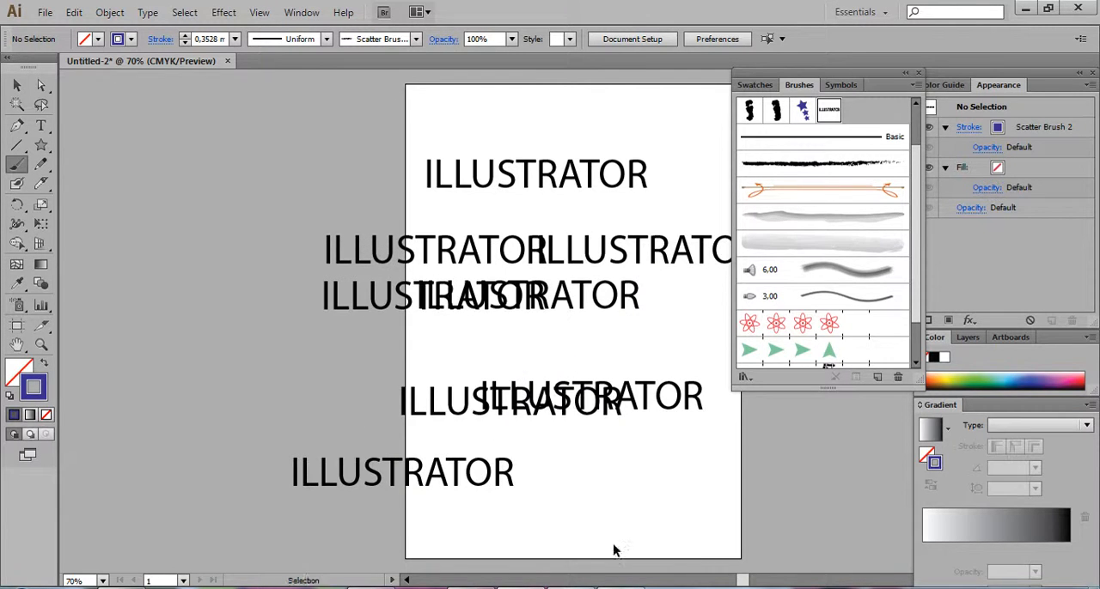
Delete the ILLUSTRATOR text together with all the brush strokes
{"action": "key", "text": "ctrl+a"}
{"action": "key", "text": "b"}
{"action": "key", "text": "Delete"}
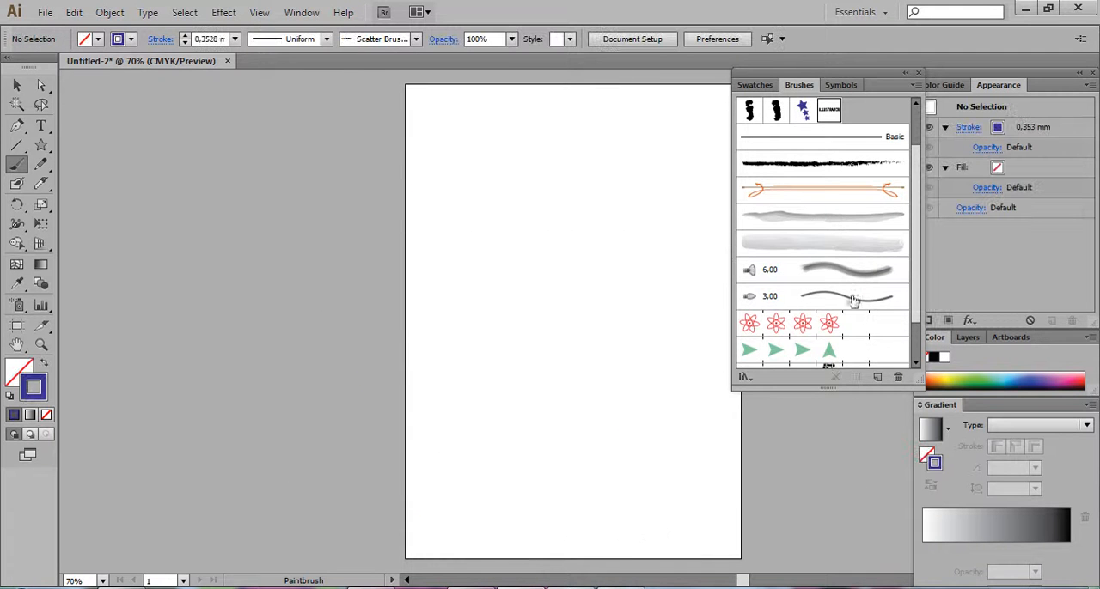
Undo the deletion and both ILLUSTRATOR scatter brush strokes, going back to the original text
{"action": "key", "text": "v"}
{"action": "key", "text": "ctrl+z"}
{"action": "key", "text": "ctrl+z"}
{"action": "key", "text": "ctrl+z"}
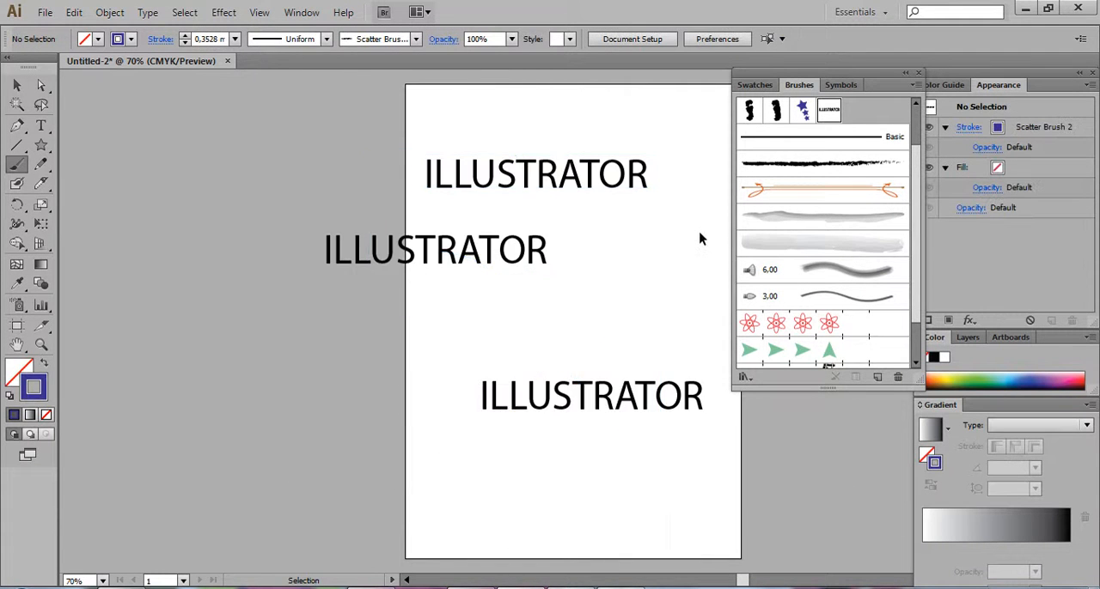
{"action": "key", "text": "b"}
{"action": "left_click", "coordinate": [16, 85]}
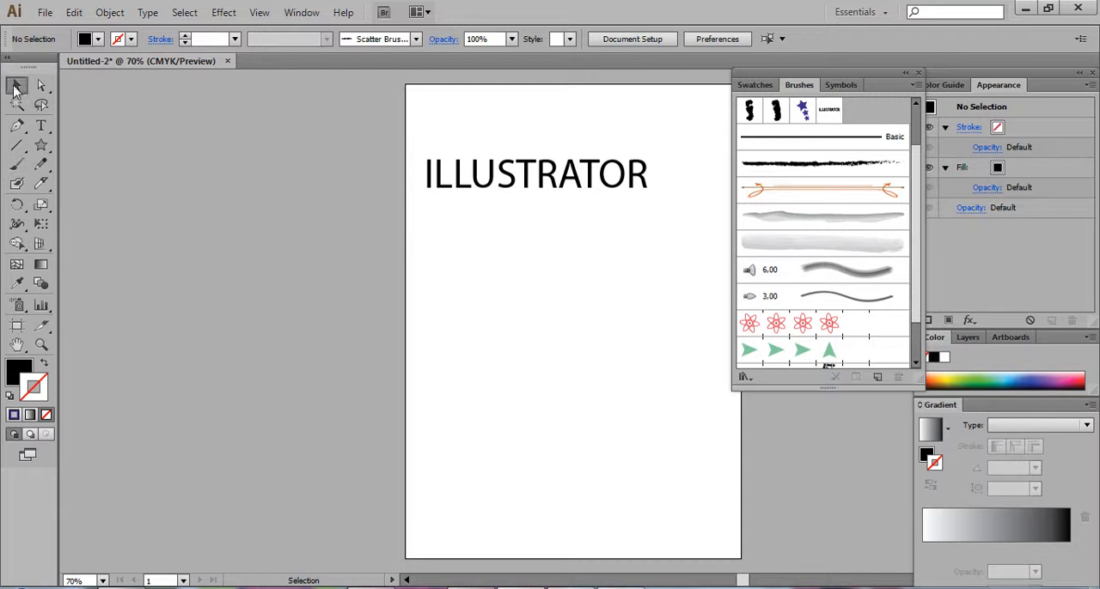
Try to create a new pattern brush from the live ILLUSTRATOR text
{"action": "left_click", "coordinate": [460, 188]}
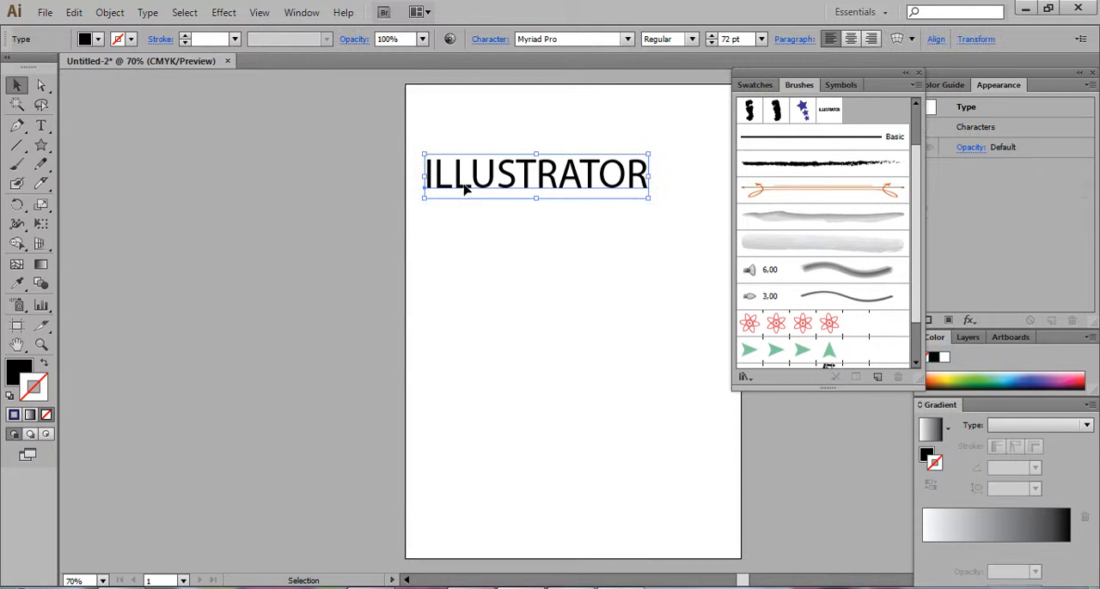
{"action": "left_click", "coordinate": [915, 88]}
{"action": "left_click", "coordinate": [774, 89]}
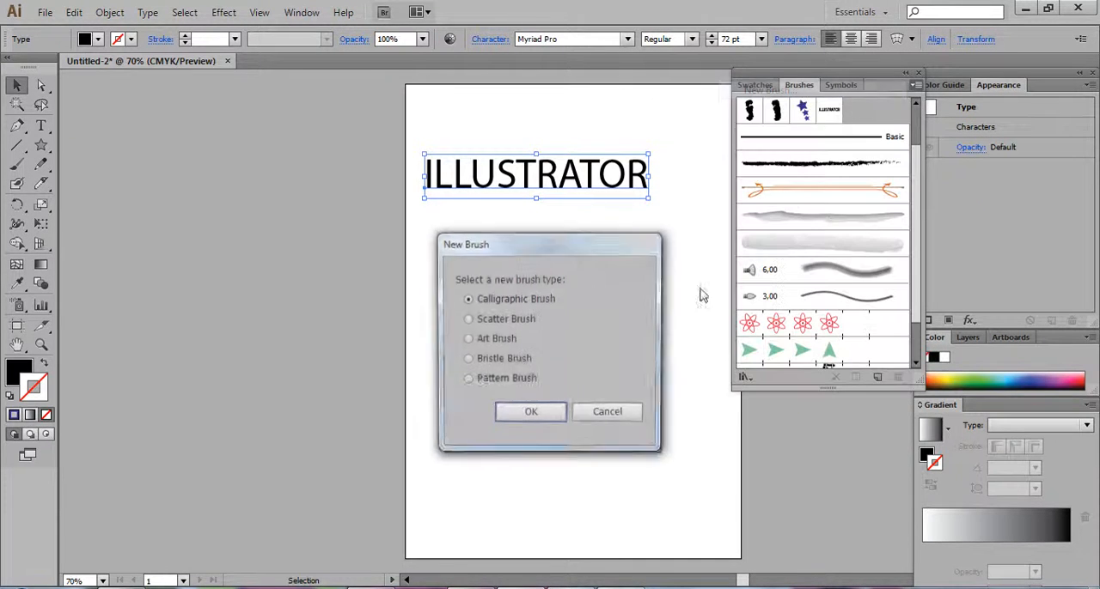
{"action": "left_click", "coordinate": [497, 387]}
{"action": "left_click", "coordinate": [520, 414]}
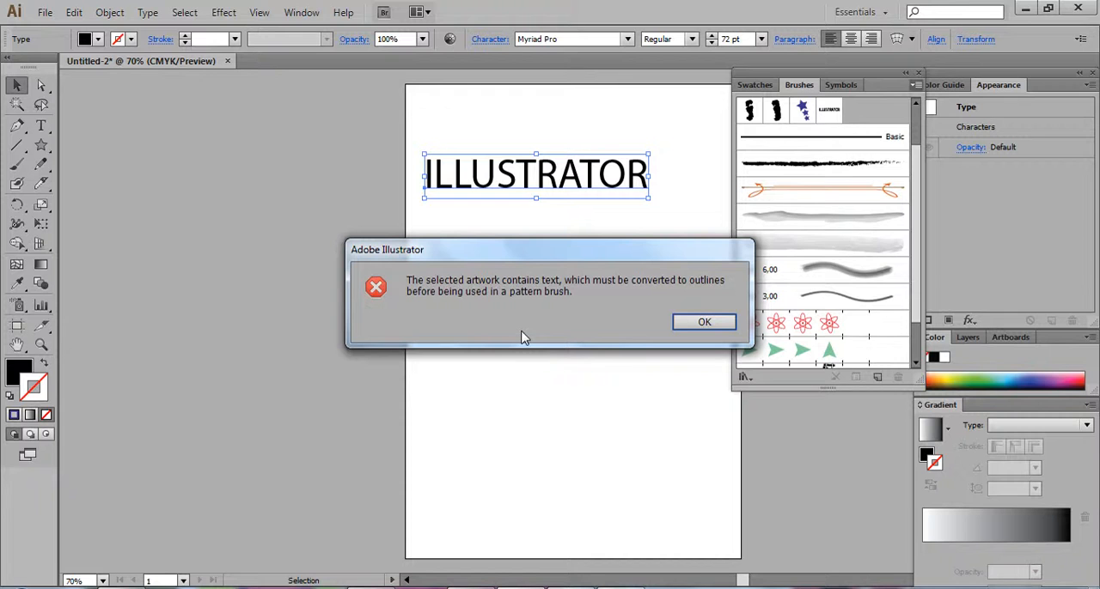
{"action": "left_click", "coordinate": [704, 323]}
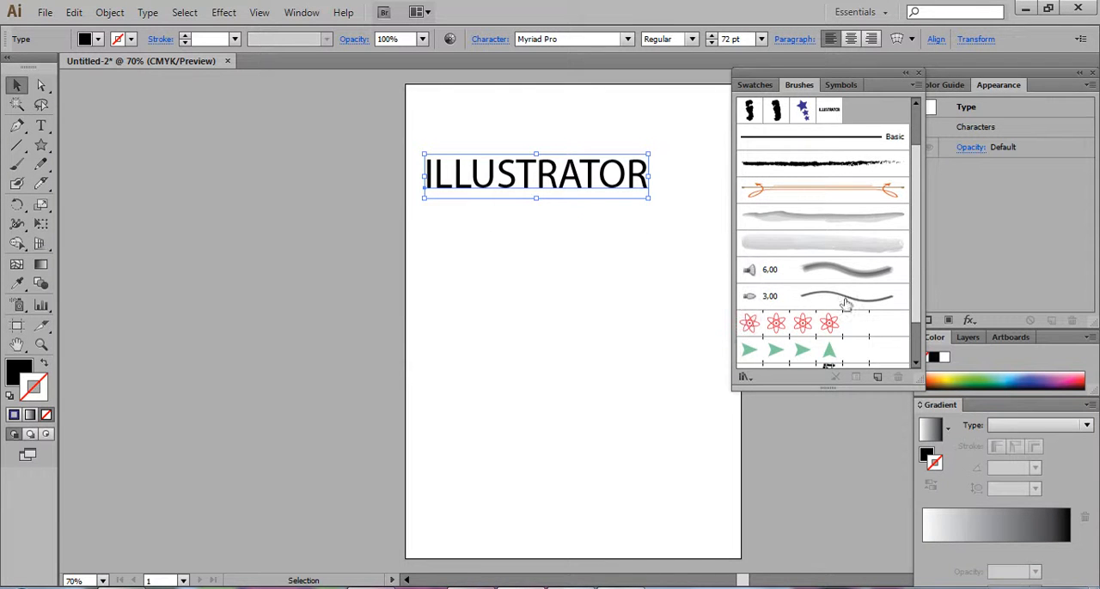
Convert the ILLUSTRATOR text to outlines
{"action": "scroll", "coordinate": [906, 299], "scroll_direction": "down", "scroll_amount": 2}
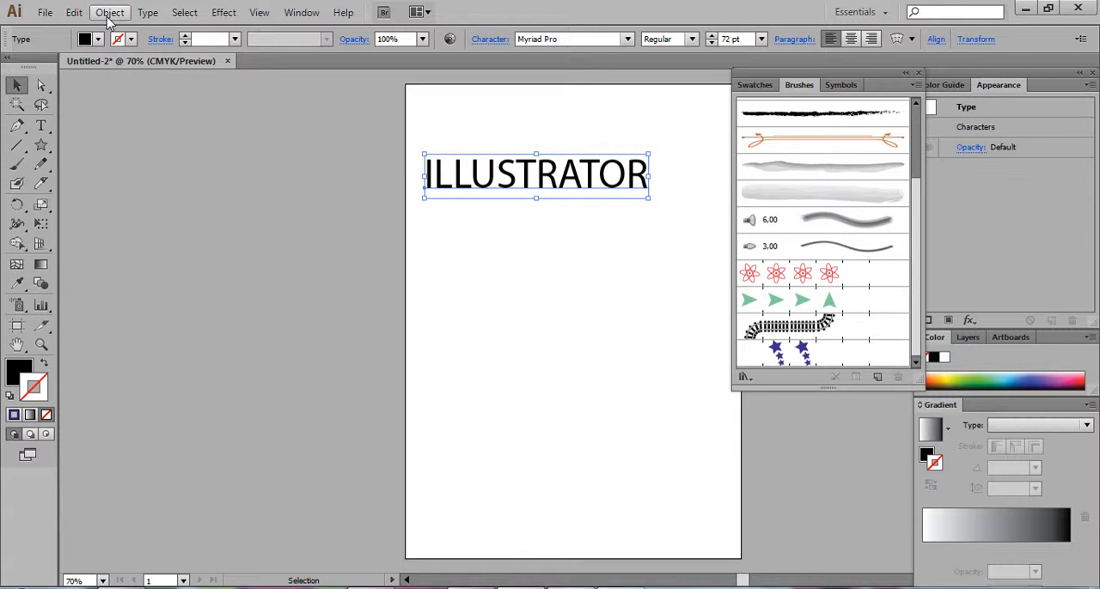
{"action": "left_click", "coordinate": [150, 15]}
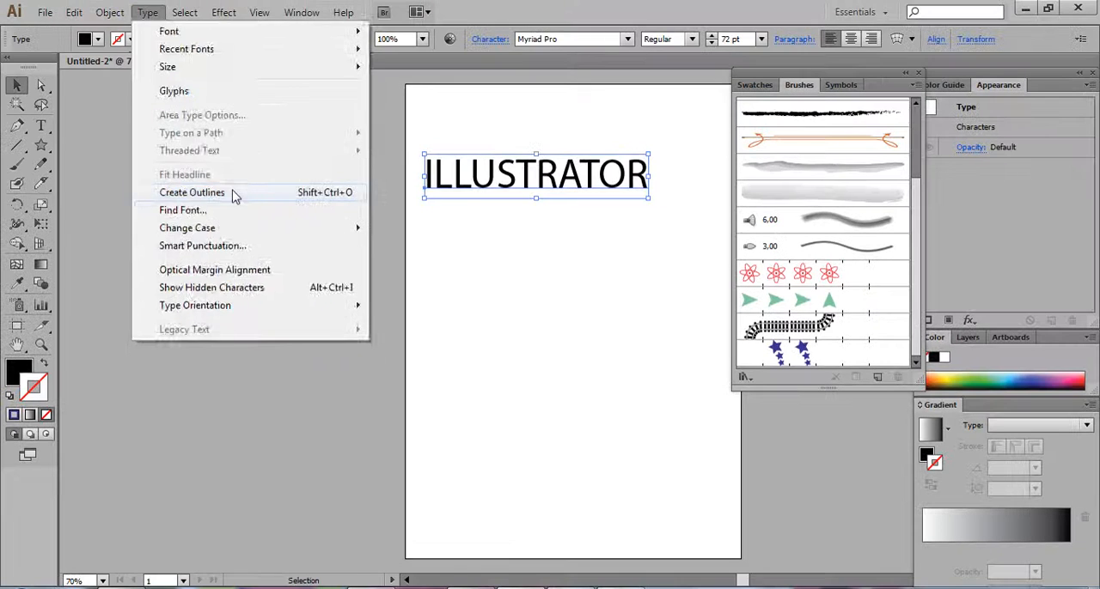
{"action": "left_click", "coordinate": [231, 197]}
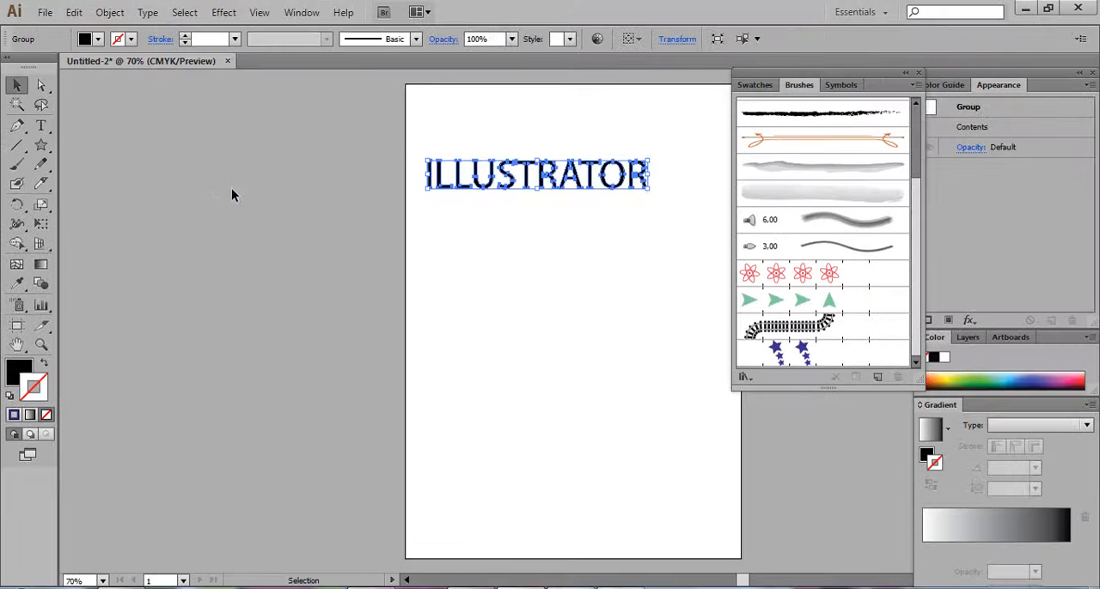
Create a pattern brush from the outlined ILLUSTRATOR text, keeping the default brush options
{"action": "left_click", "coordinate": [916, 85]}
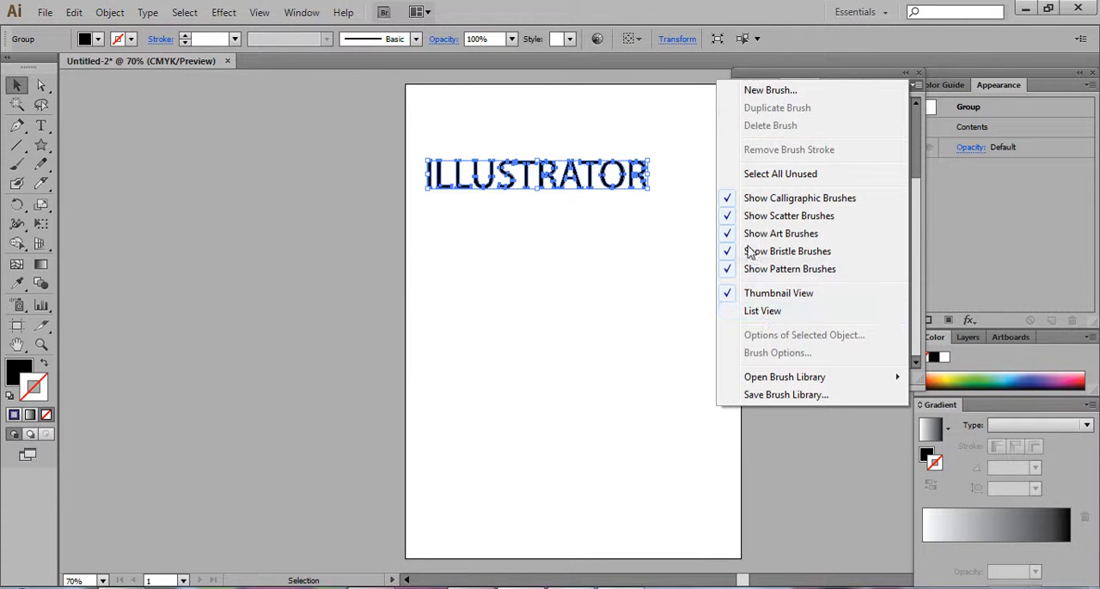
{"action": "left_click", "coordinate": [765, 90]}
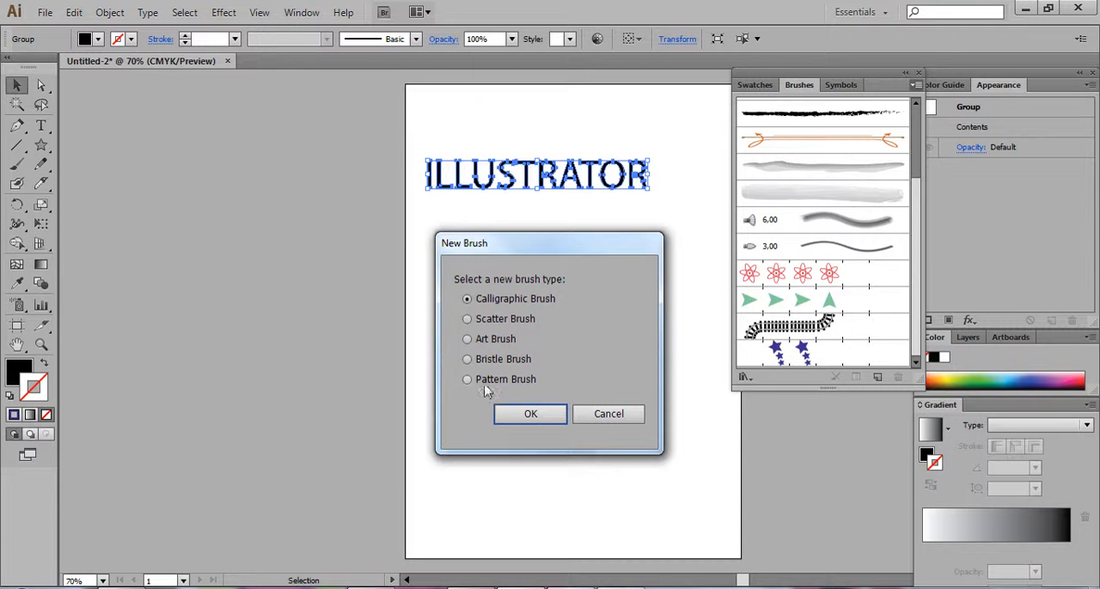
{"action": "left_click", "coordinate": [531, 413]}
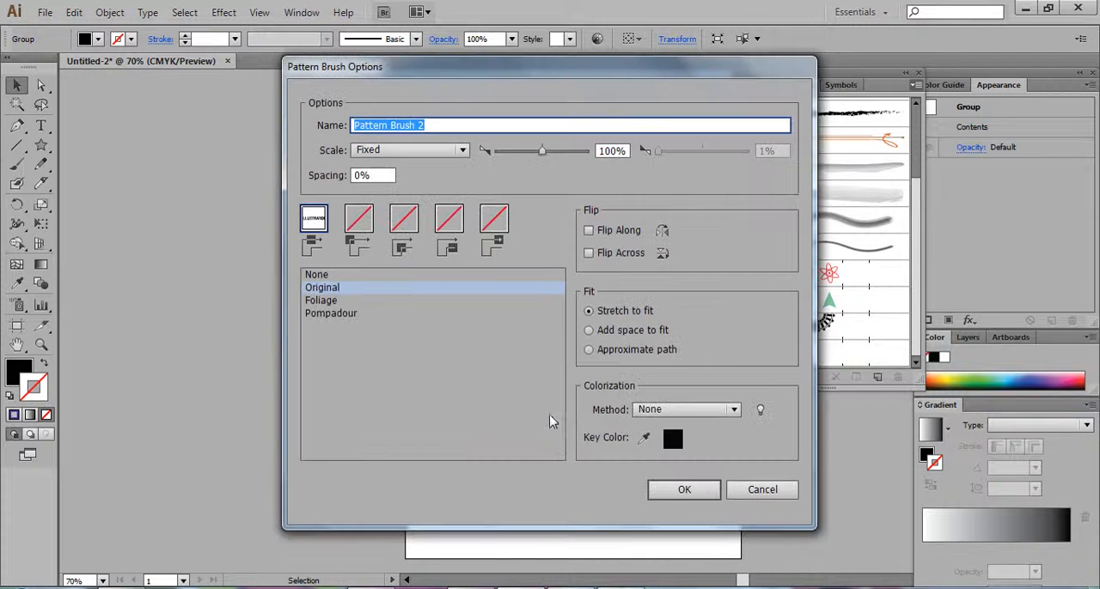
{"action": "left_click", "coordinate": [684, 490]}
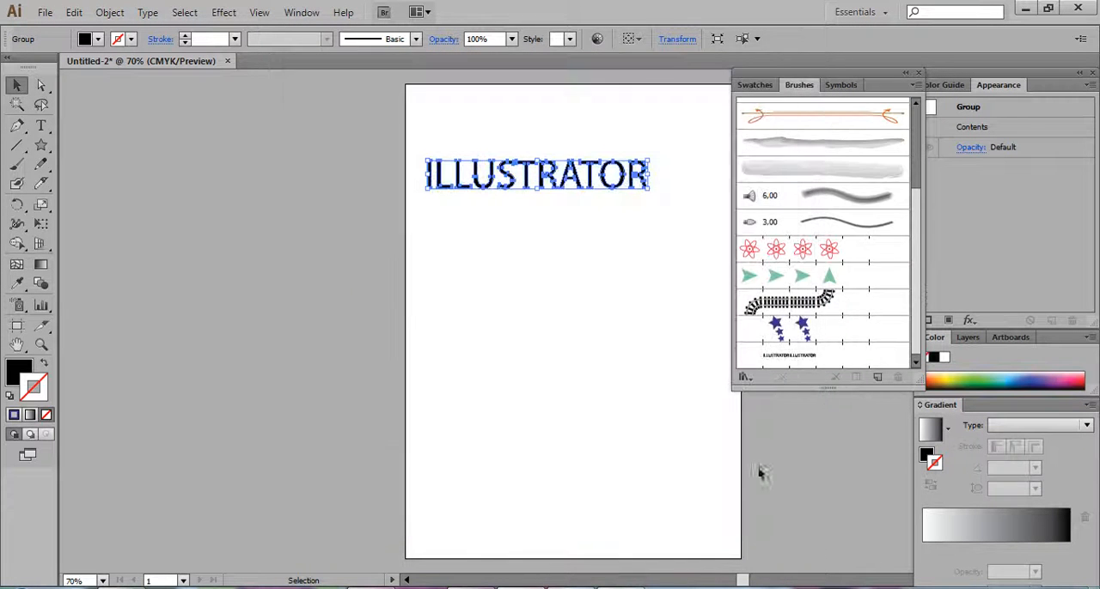
Try the new ILLUSTRATOR pattern brush on the outlined text itself, undo it and clear the selection
{"action": "left_click", "coordinate": [791, 364]}
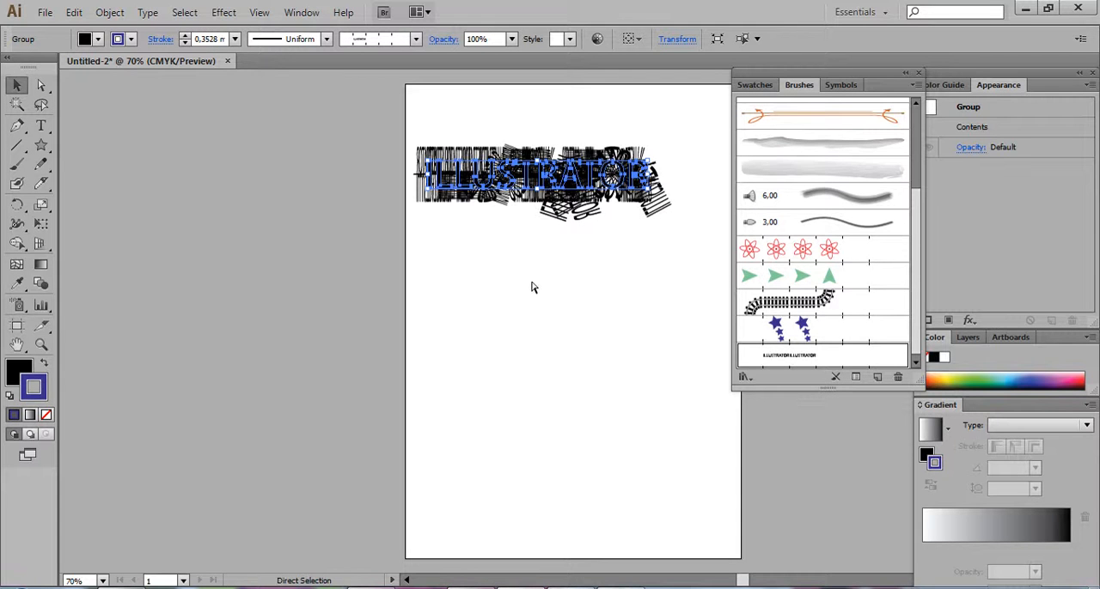
{"action": "key", "text": "ctrl+z"}
{"action": "left_click", "coordinate": [130, 238]}
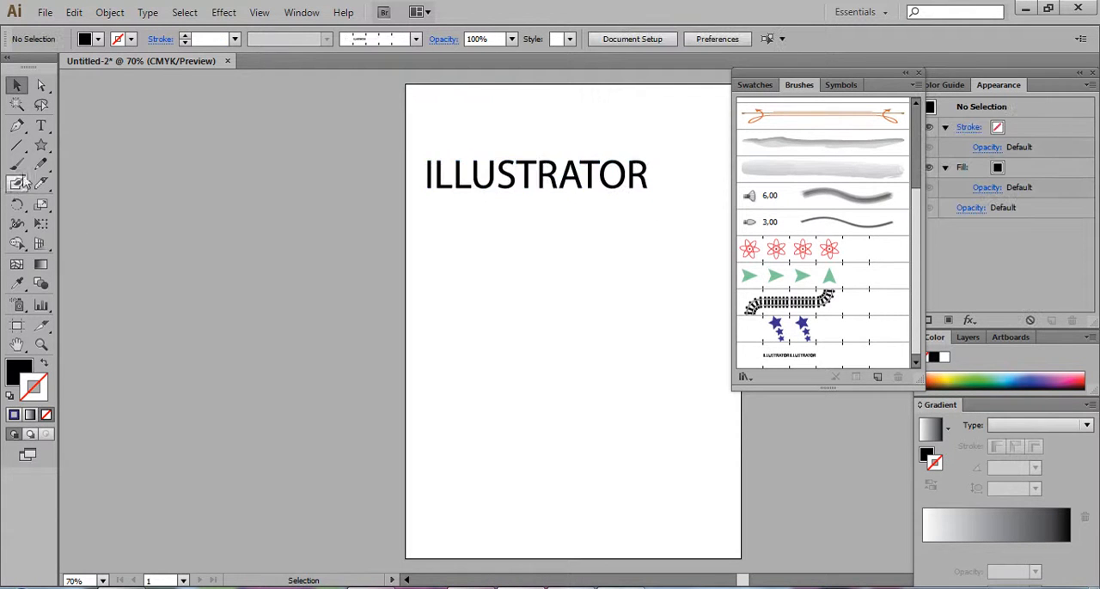
Paint three curved freehand strokes below the text with the Paintbrush and the ILLUSTRATOR pattern brush
{"action": "left_click", "coordinate": [16, 166]}
{"action": "left_click", "coordinate": [776, 364]}
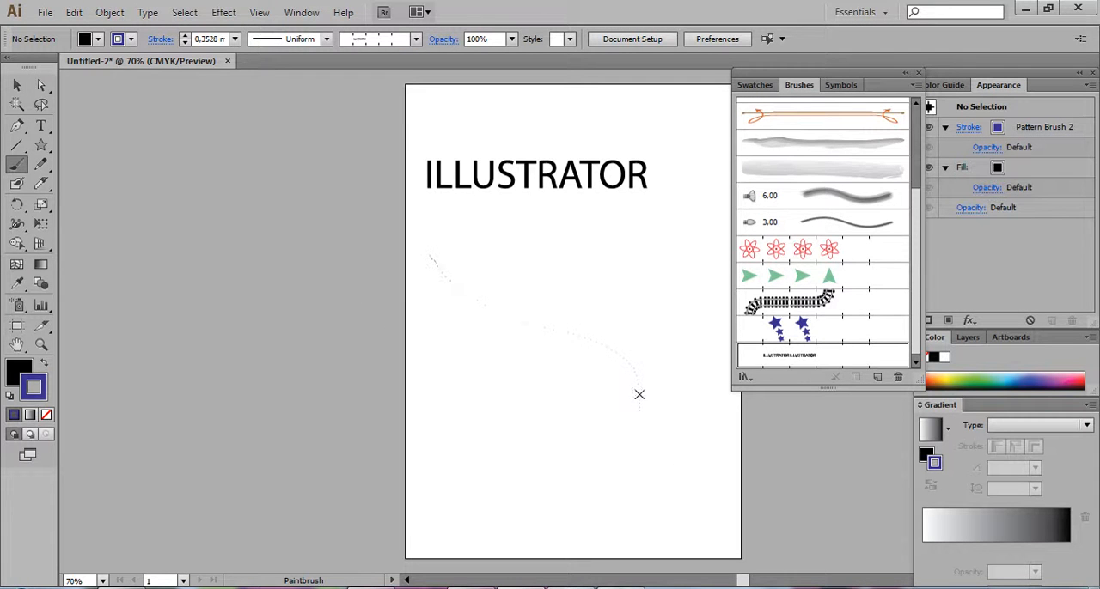
{"action": "left_click_drag", "start_coordinate": [630, 365], "coordinate": [661, 476]}
{"action": "mouse_move", "coordinate": [467, 421]}
{"action": "left_mouse_down"}
{"action": "mouse_move", "coordinate": [482, 391]}
{"action": "mouse_move", "coordinate": [533, 307]}
{"action": "mouse_move", "coordinate": [605, 262]}
{"action": "mouse_move", "coordinate": [617, 218]}
{"action": "mouse_move", "coordinate": [693, 155]}
{"action": "left_mouse_up"}
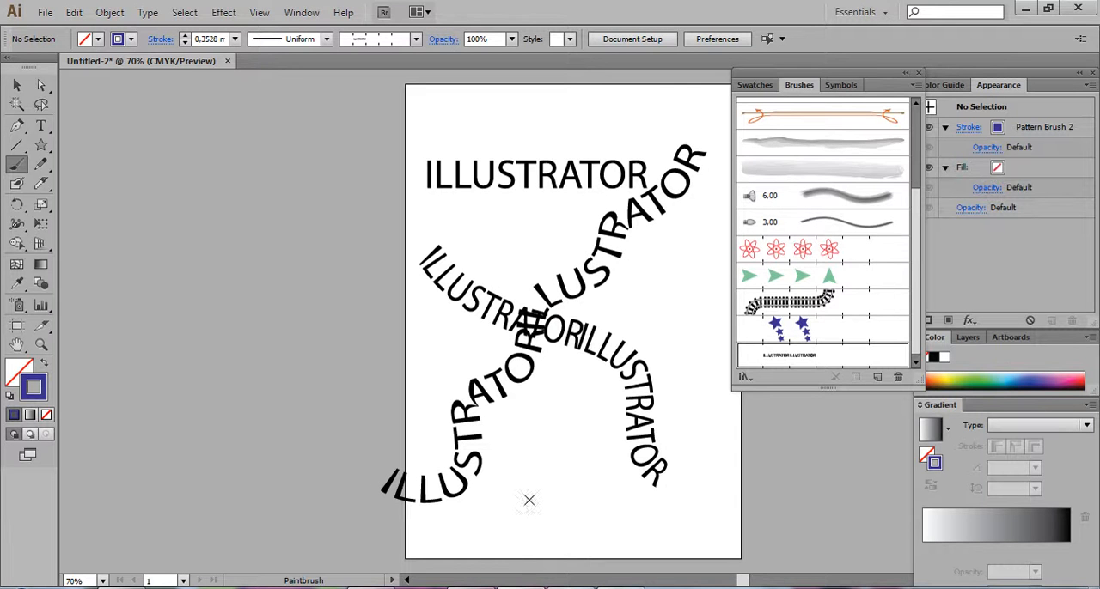
{"action": "mouse_move", "coordinate": [505, 507]}
{"action": "left_mouse_down"}
{"action": "mouse_move", "coordinate": [574, 470]}
{"action": "mouse_move", "coordinate": [625, 396]}
{"action": "mouse_move", "coordinate": [683, 266]}
{"action": "left_mouse_up"}
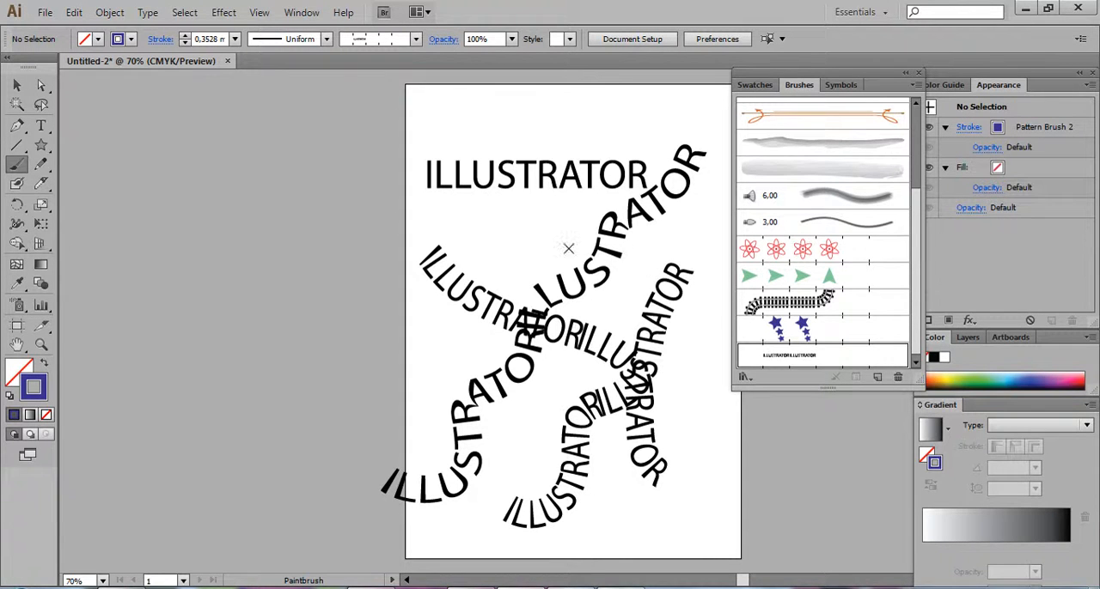
Undo the three ILLUSTRATOR pattern brush strokes
{"action": "key", "text": "ctrl+z"}
{"action": "key", "text": "ctrl+z"}
{"action": "key", "text": "ctrl+z"}
{"action": "key", "text": "ctrl+z"}
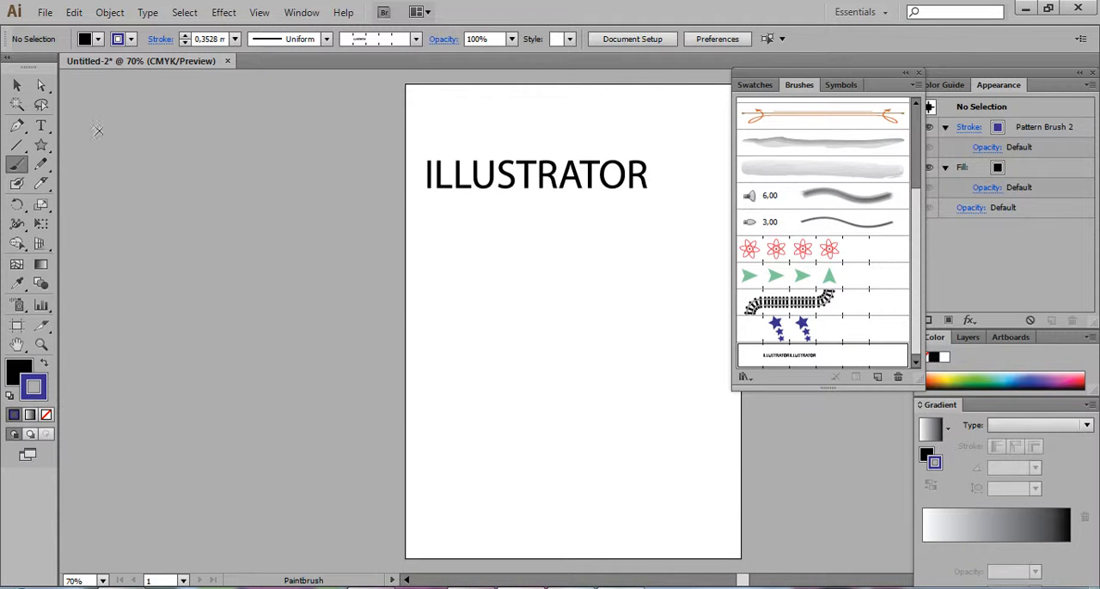
Draw a large rounded rectangle below the ILLUSTRATOR text and set its fill to none
{"action": "left_click", "coordinate": [42, 146]}
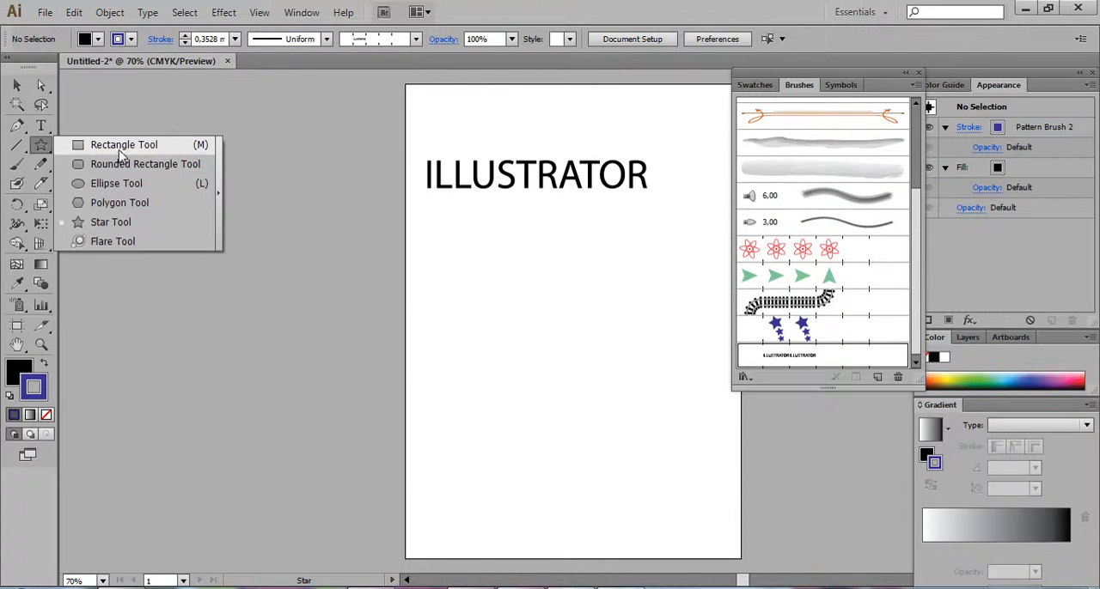
{"action": "left_click", "coordinate": [129, 164]}
{"action": "left_click_drag", "start_coordinate": [445, 241], "coordinate": [665, 420]}
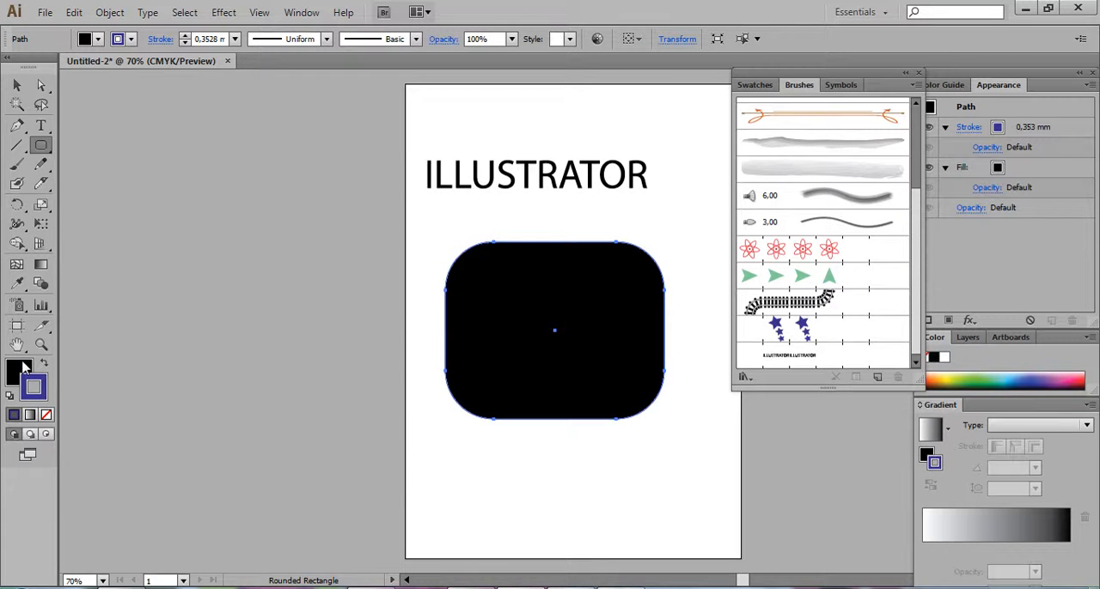
{"action": "left_click", "coordinate": [47, 415]}
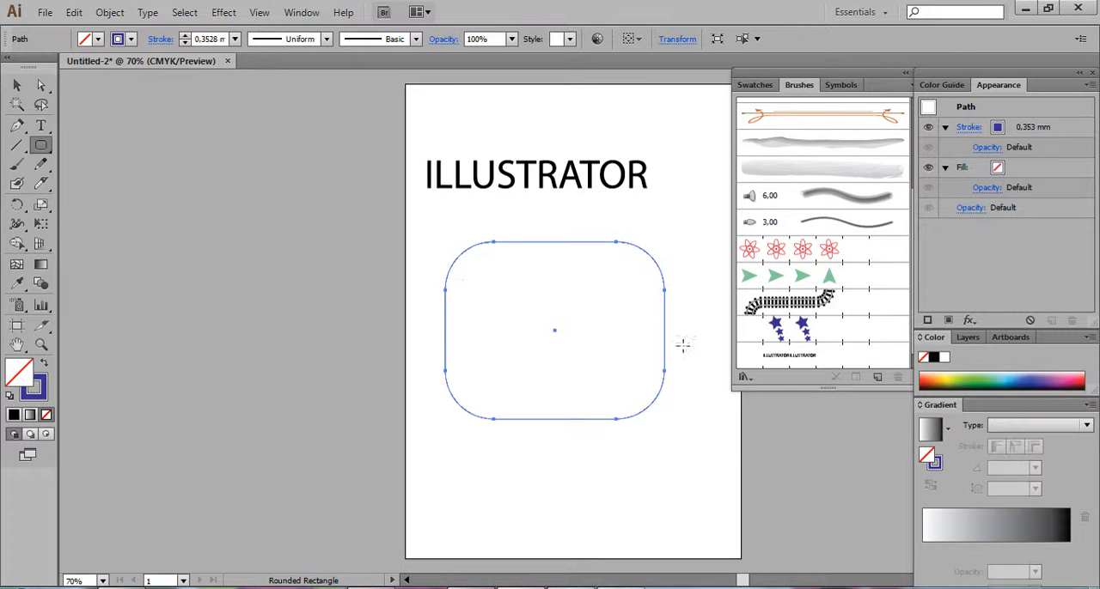
Apply the ILLUSTRATOR pattern brush, the Arrow 1 brush and the 3.00 bristle brush in turn to the rounded rectangle
{"action": "left_click", "coordinate": [790, 357]}
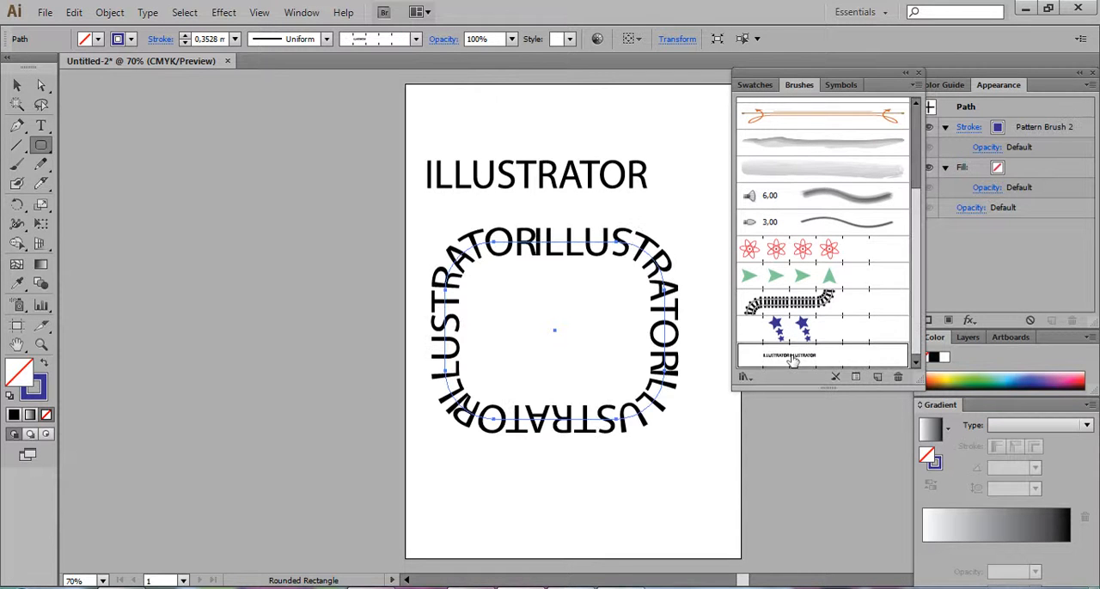
{"action": "left_click", "coordinate": [834, 256]}
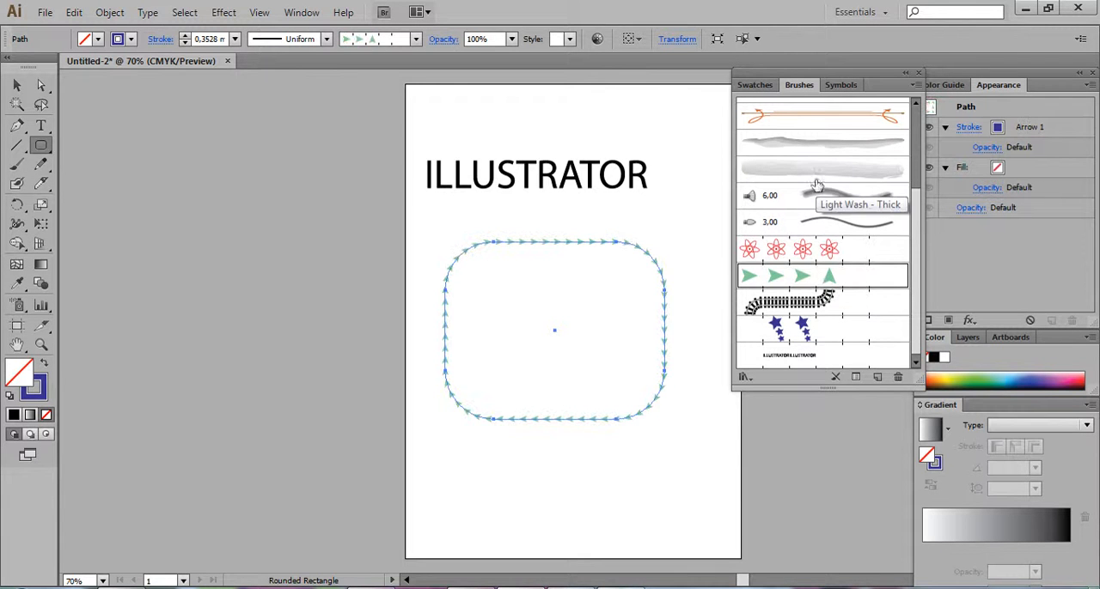
{"action": "left_click", "coordinate": [818, 222]}
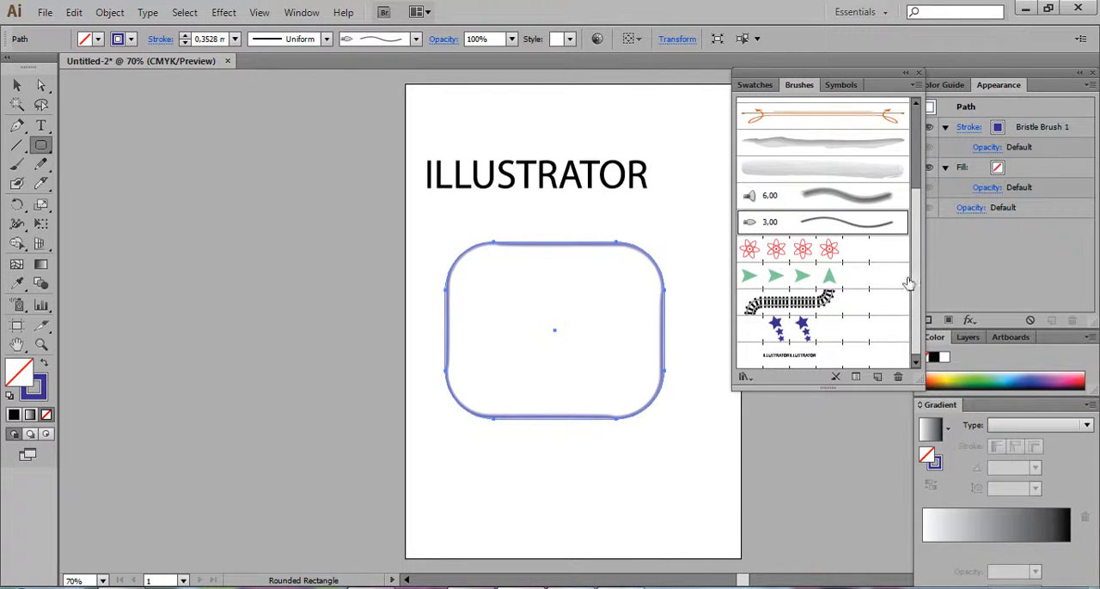
Try the ILLUSTRATOR scatter brush on the rounded rectangle's outline and undo it
{"action": "scroll", "coordinate": [913, 283], "scroll_direction": "up", "scroll_amount": 5}
{"action": "left_click", "coordinate": [829, 162]}
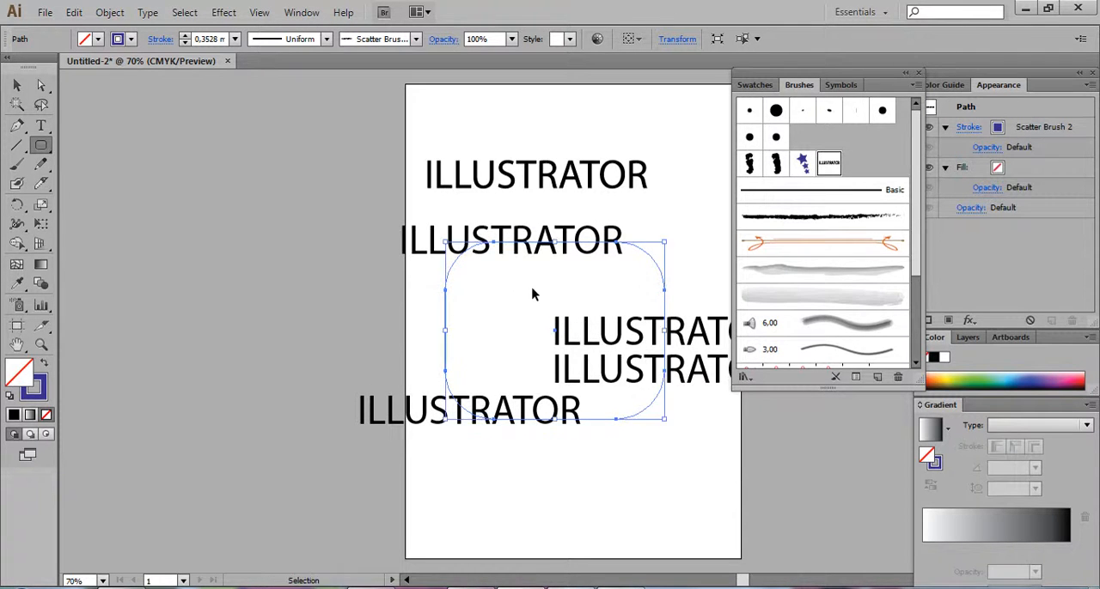
{"action": "key", "text": "ctrl+z"}
Compare several pattern and bristle brushes on the rounded rectangle's outline, finishing with the Light Wash - Thick brush
{"action": "scroll", "coordinate": [918, 262], "scroll_direction": "down", "scroll_amount": 3}
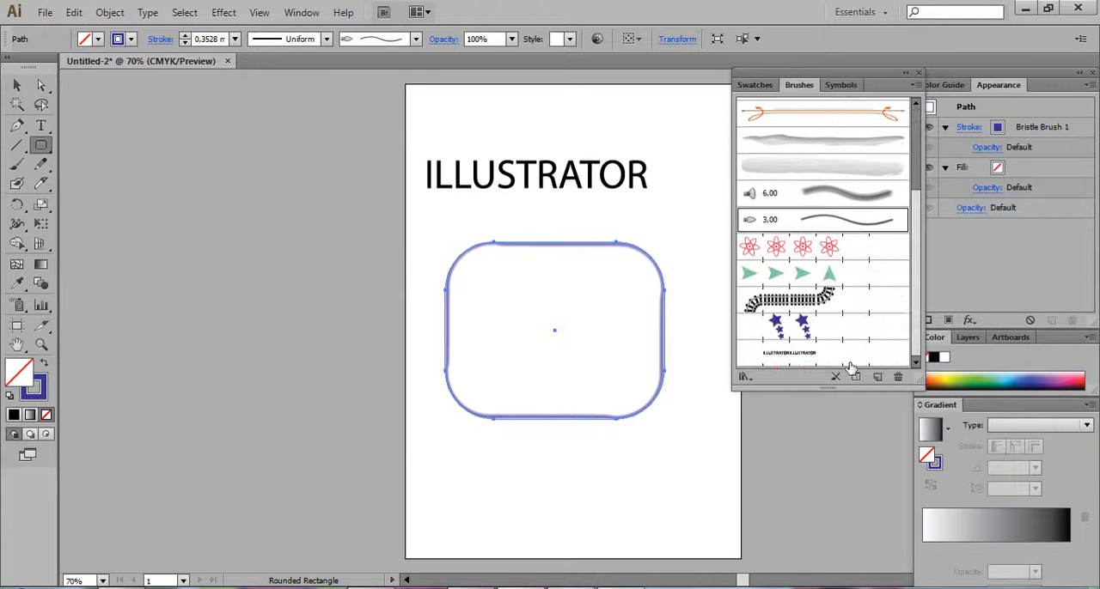
{"action": "left_click", "coordinate": [788, 353]}
{"action": "left_click", "coordinate": [789, 301]}
{"action": "left_click", "coordinate": [792, 274]}
{"action": "left_click", "coordinate": [779, 249]}
{"action": "left_click", "coordinate": [829, 220]}
{"action": "left_click", "coordinate": [835, 196]}
{"action": "left_click", "coordinate": [830, 168]}
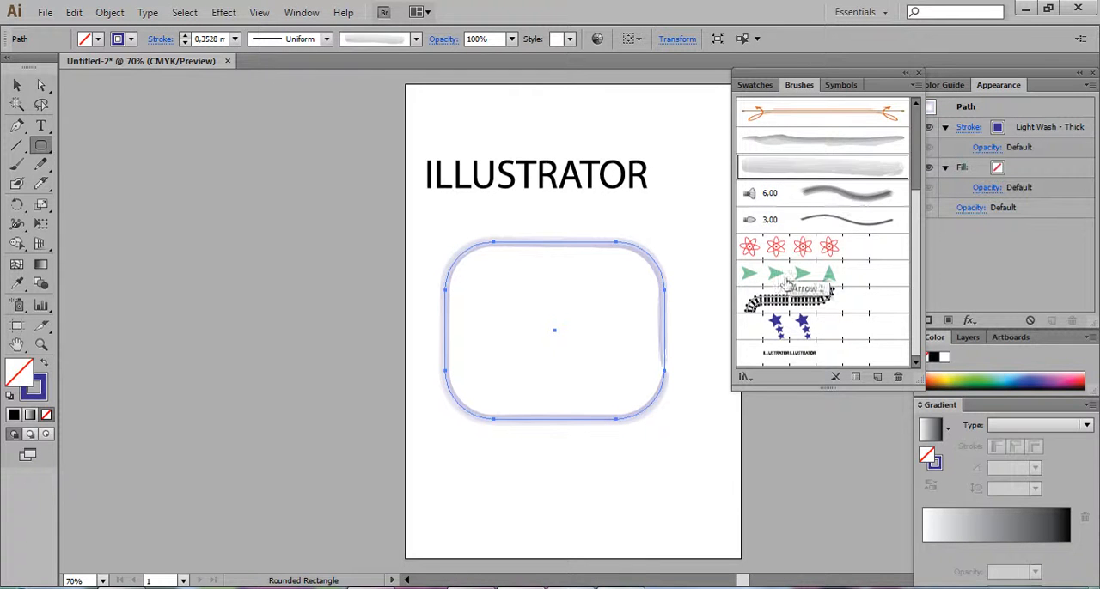
{"action": "left_click_drag", "start_coordinate": [918, 336], "coordinate": [920, 270]}
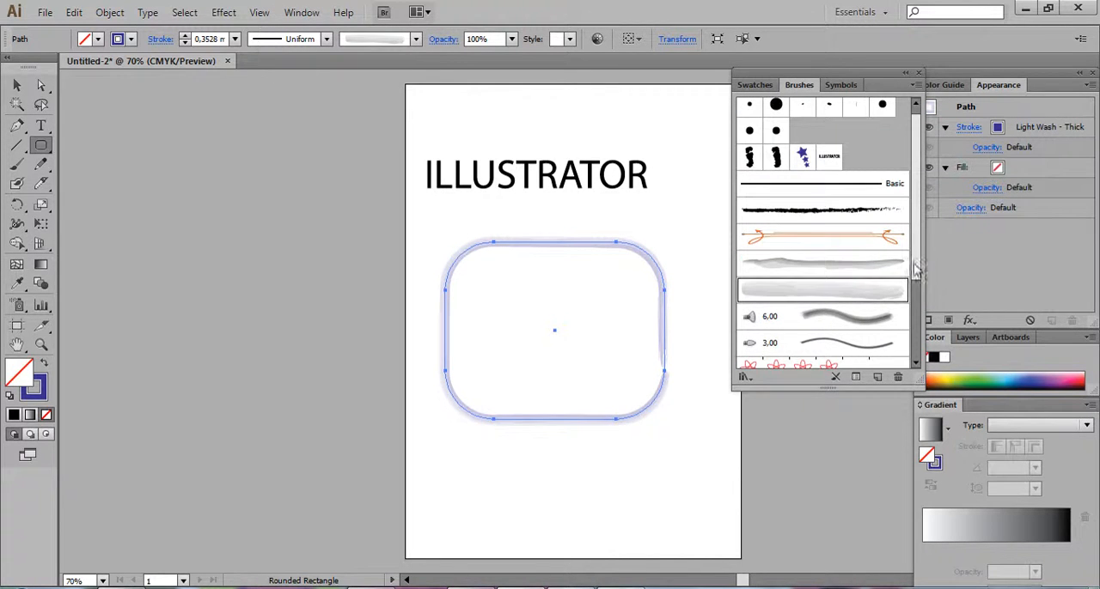